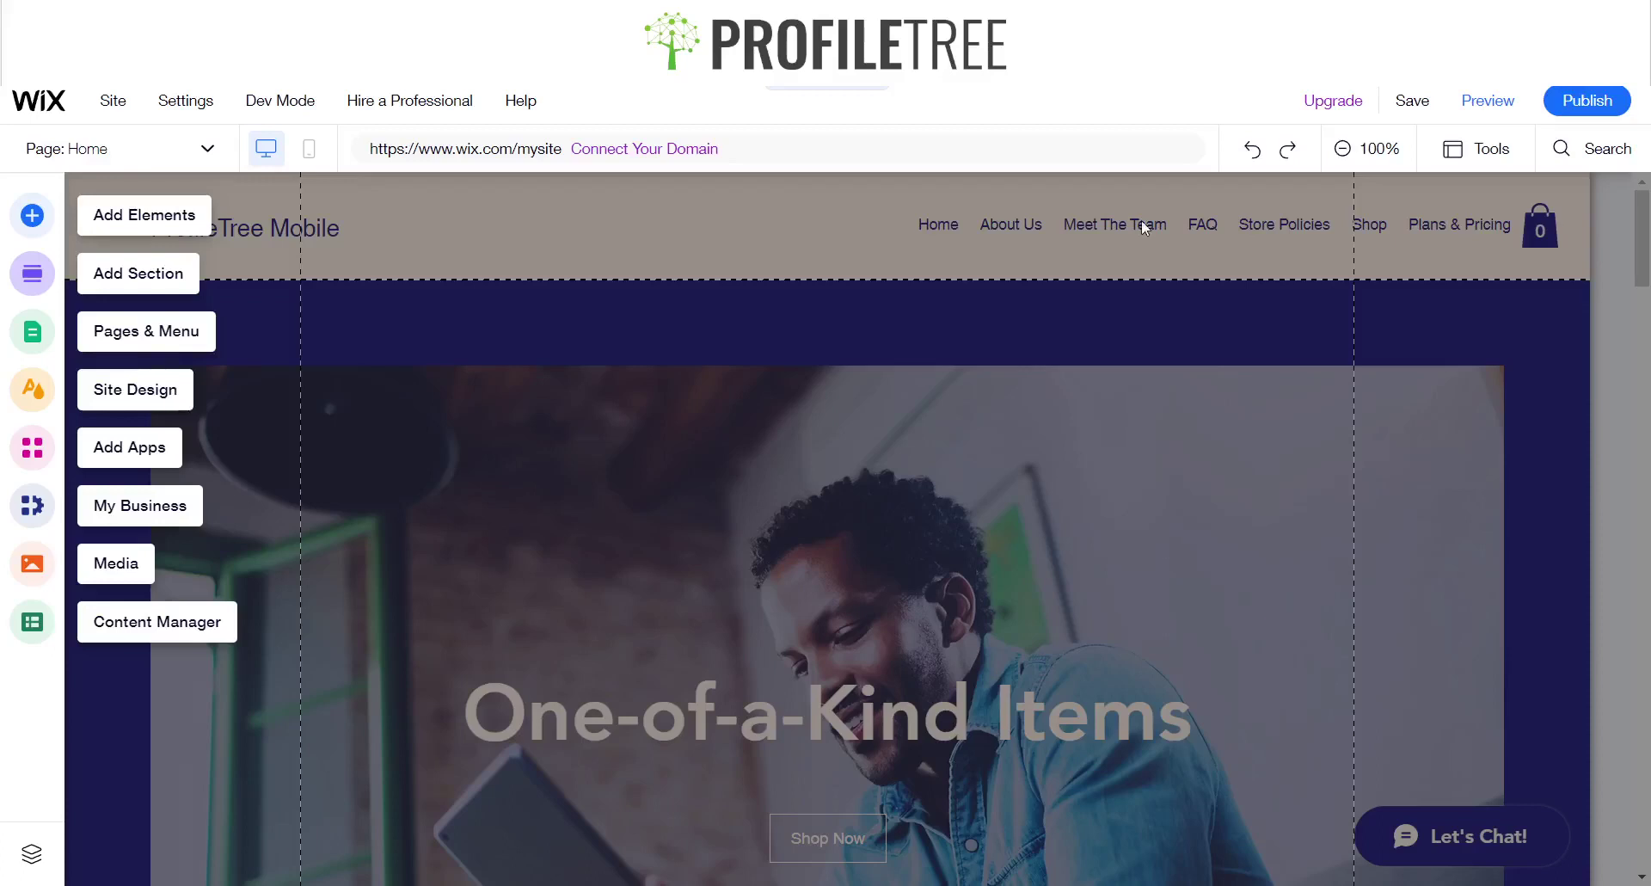
Save the site and open the desktop preview of the ProfileTree Mobile store
{"action": "key", "text": "ctrl+s"}
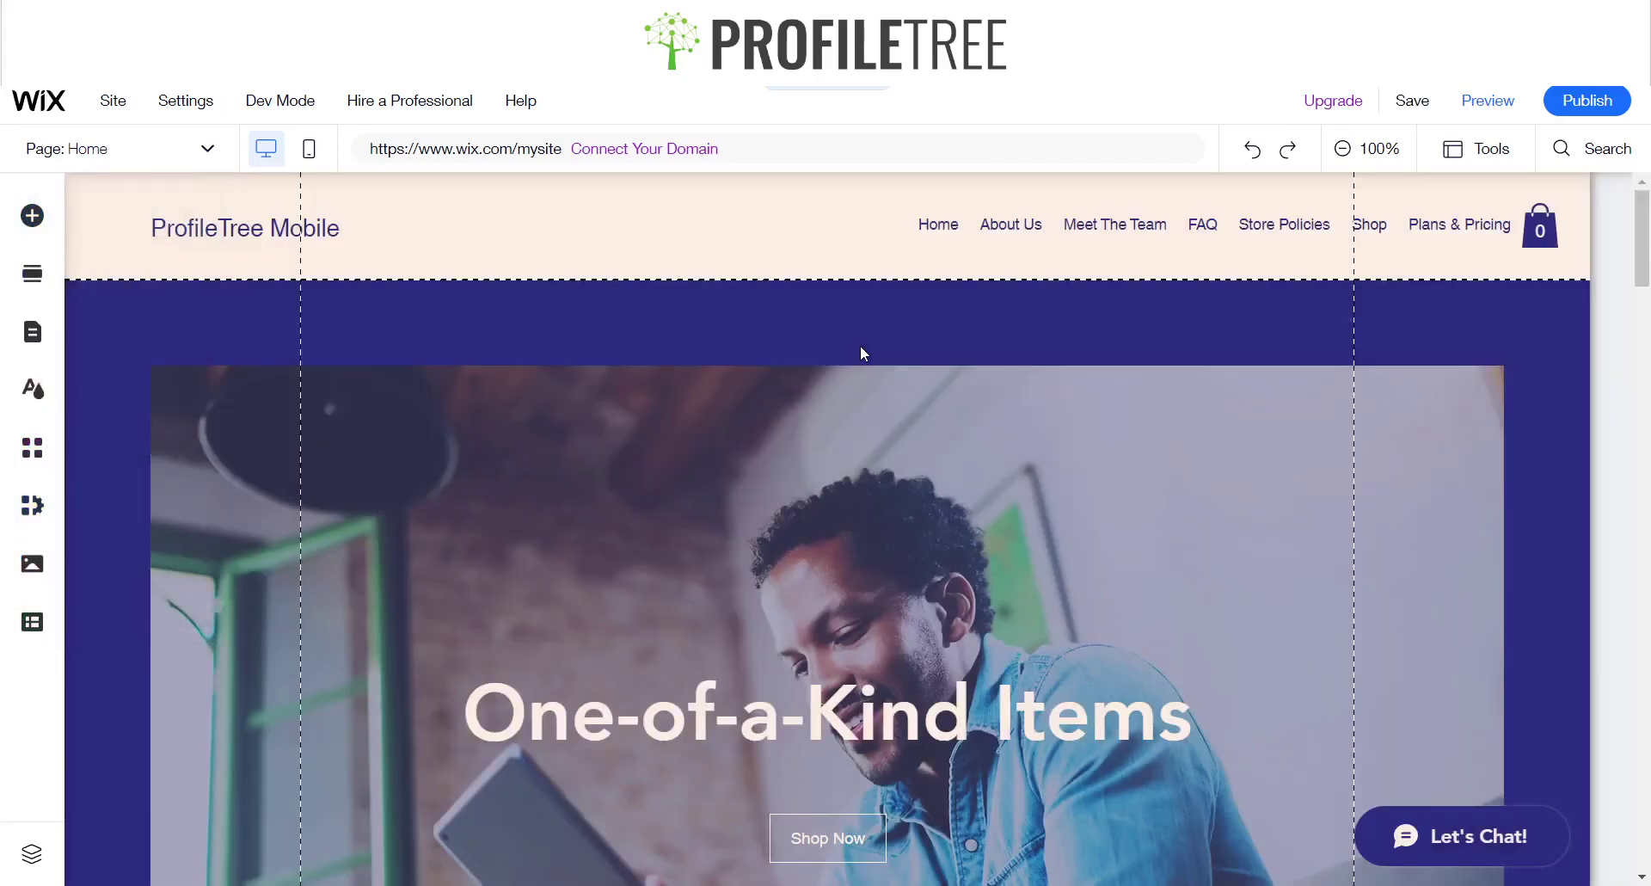
{"action": "left_click", "coordinate": [1462, 110]}
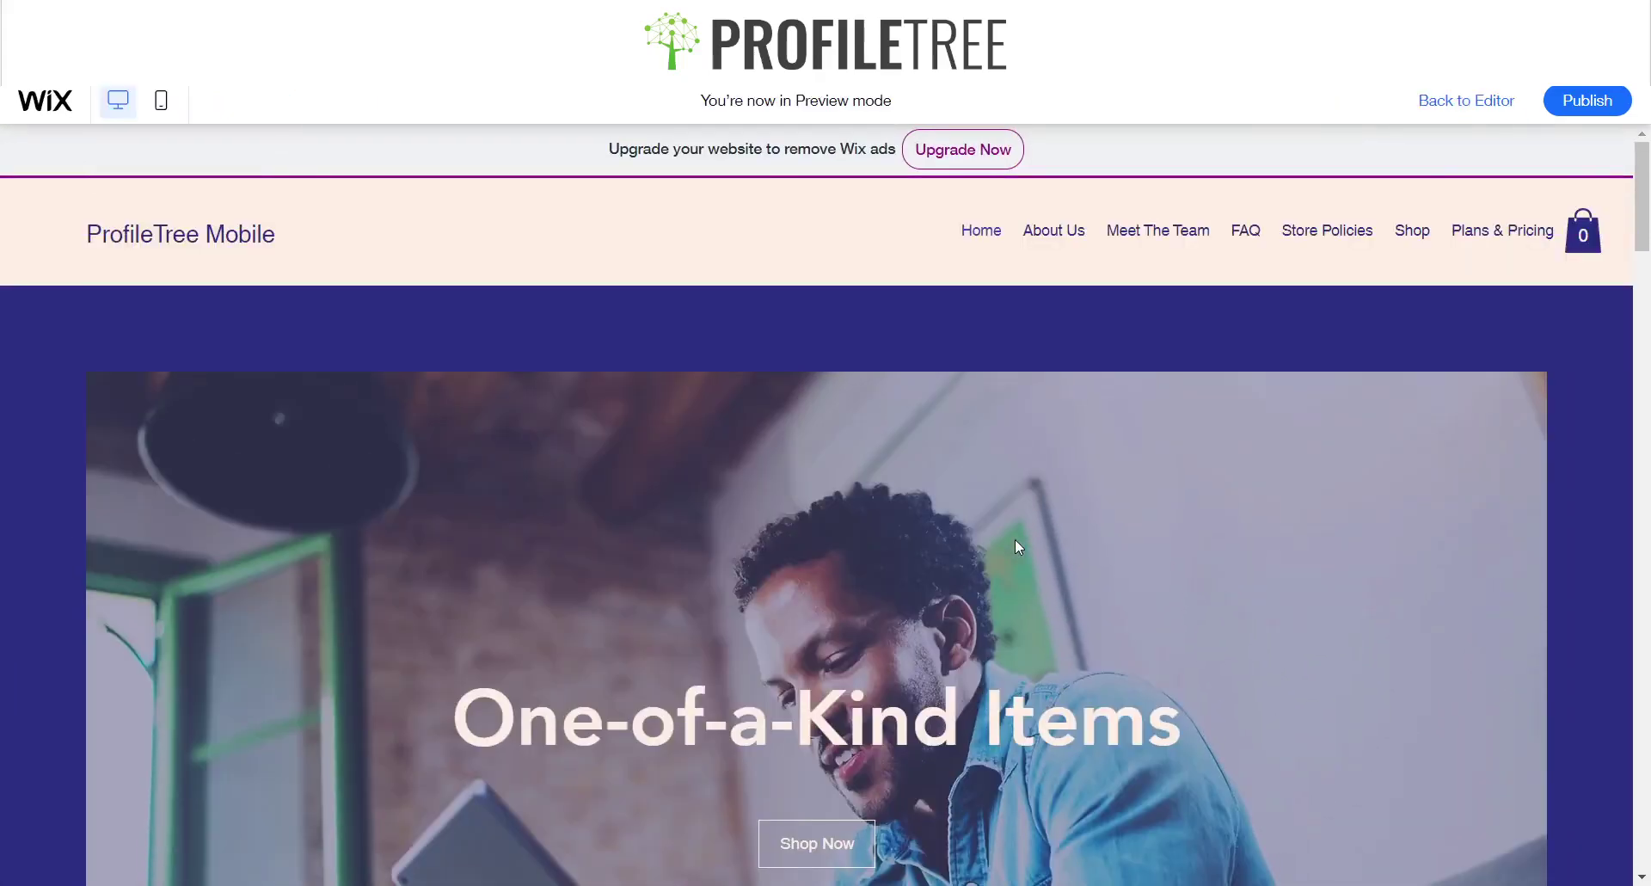
Review the preview from the products down to the Send us a Note form, then return to editing
{"action": "scroll", "coordinate": [1017, 545], "scroll_direction": "down", "scroll_amount": 10}
{"action": "scroll", "coordinate": [1016, 547], "scroll_direction": "down", "scroll_amount": 6}
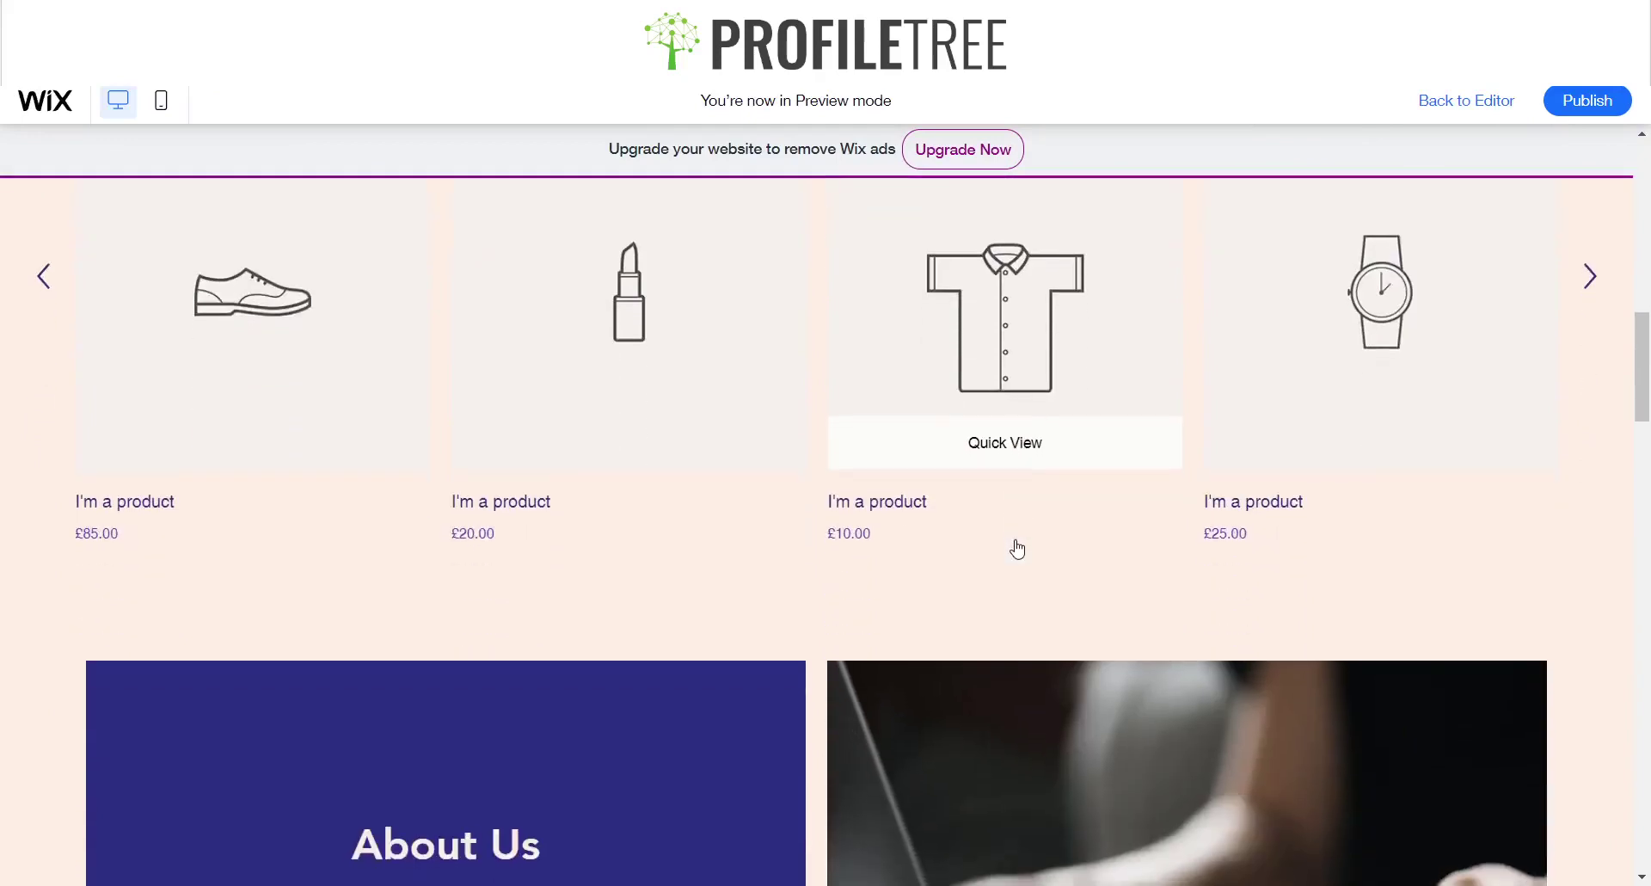
{"action": "scroll", "coordinate": [1015, 538], "scroll_direction": "up", "scroll_amount": 5}
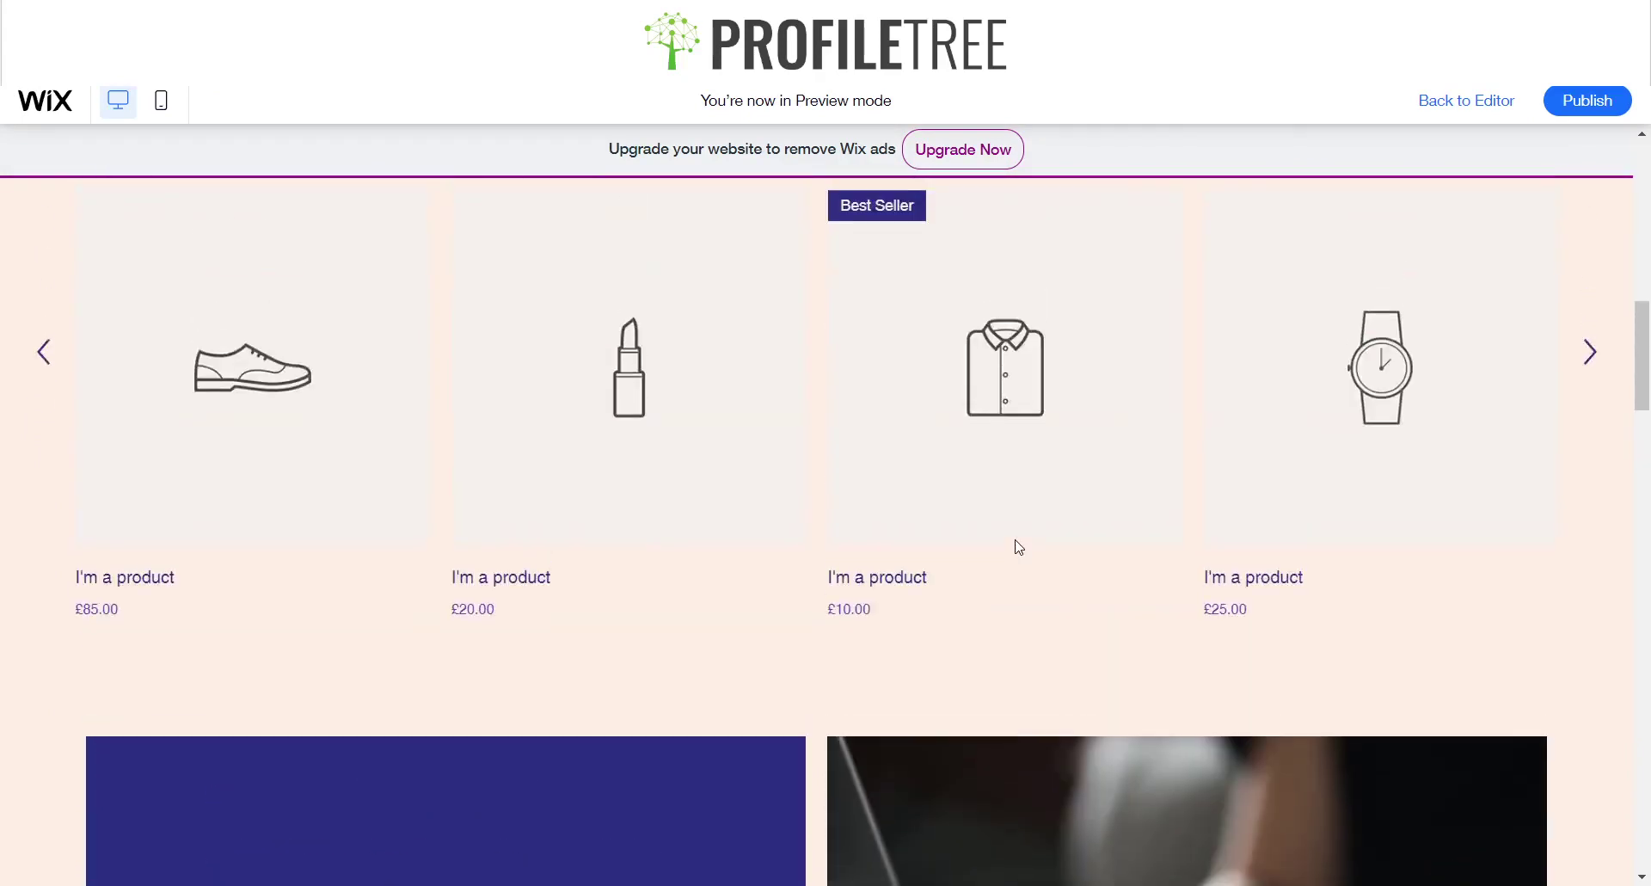
{"action": "scroll", "coordinate": [1015, 539], "scroll_direction": "down", "scroll_amount": 18}
{"action": "scroll", "coordinate": [1015, 539], "scroll_direction": "up", "scroll_amount": 9}
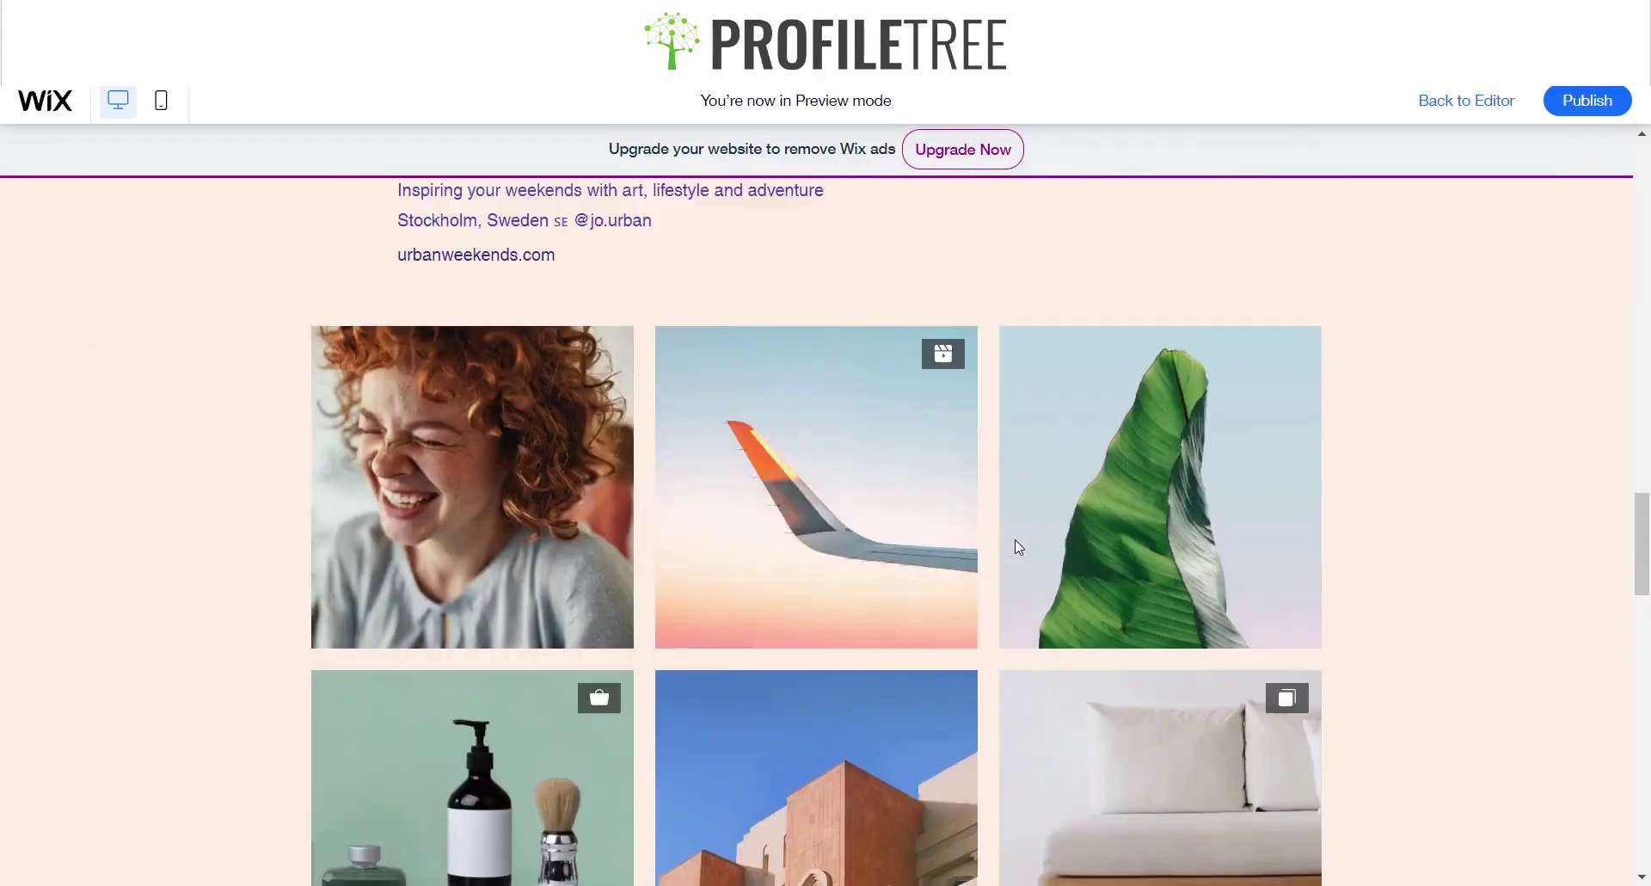
{"action": "scroll", "coordinate": [1015, 539], "scroll_direction": "down", "scroll_amount": 13}
{"action": "scroll", "coordinate": [1016, 547], "scroll_direction": "down", "scroll_amount": 12}
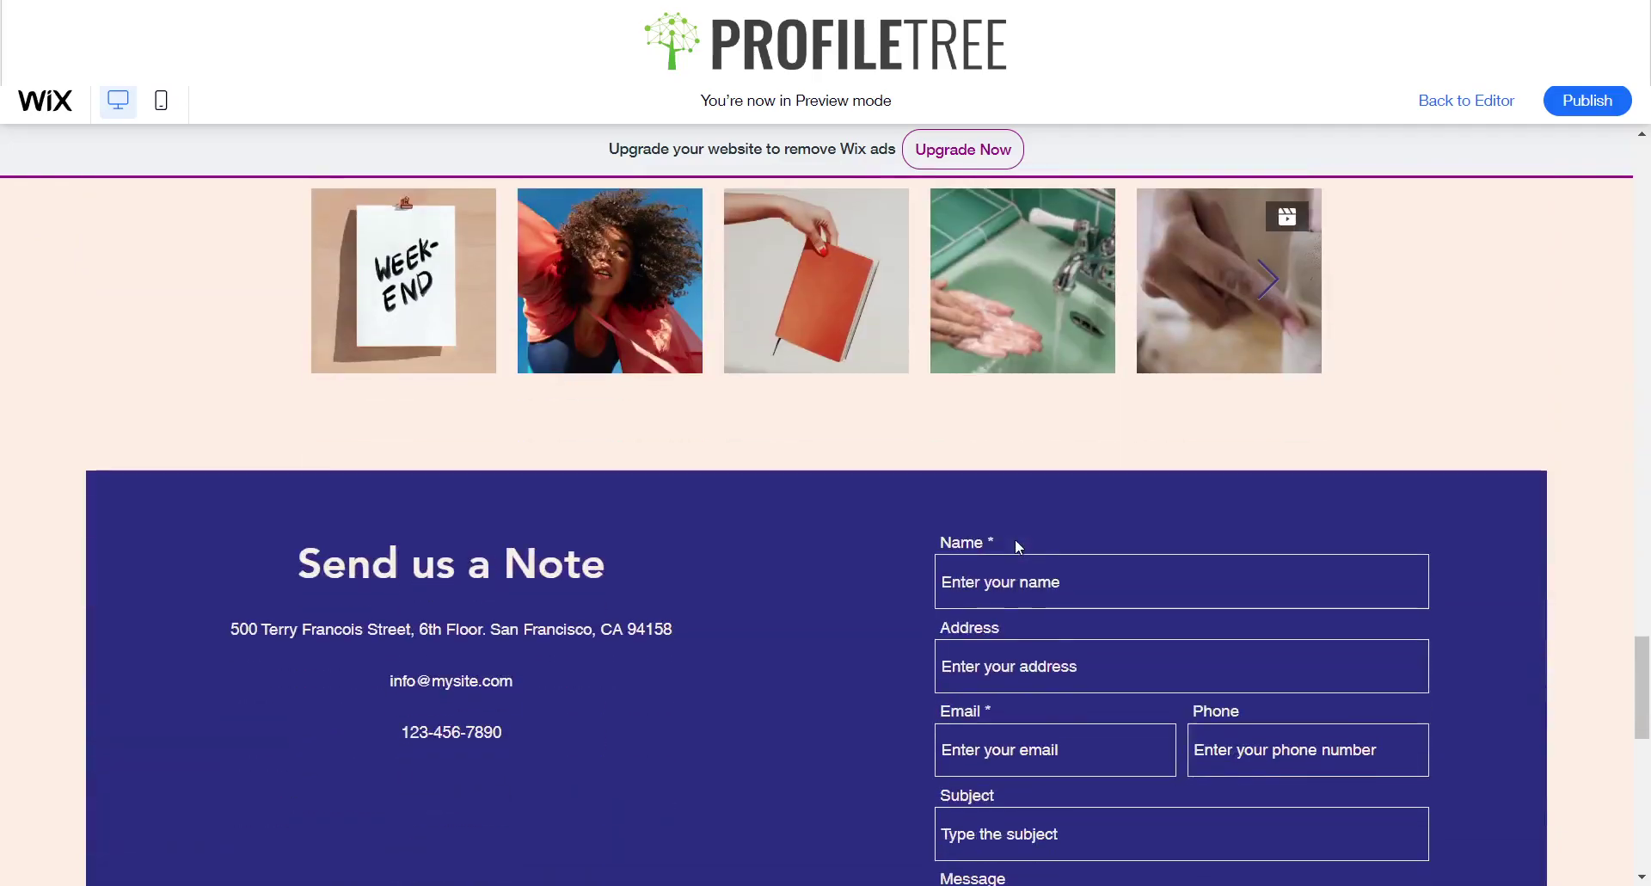
{"action": "scroll", "coordinate": [1015, 540], "scroll_direction": "up", "scroll_amount": 20}
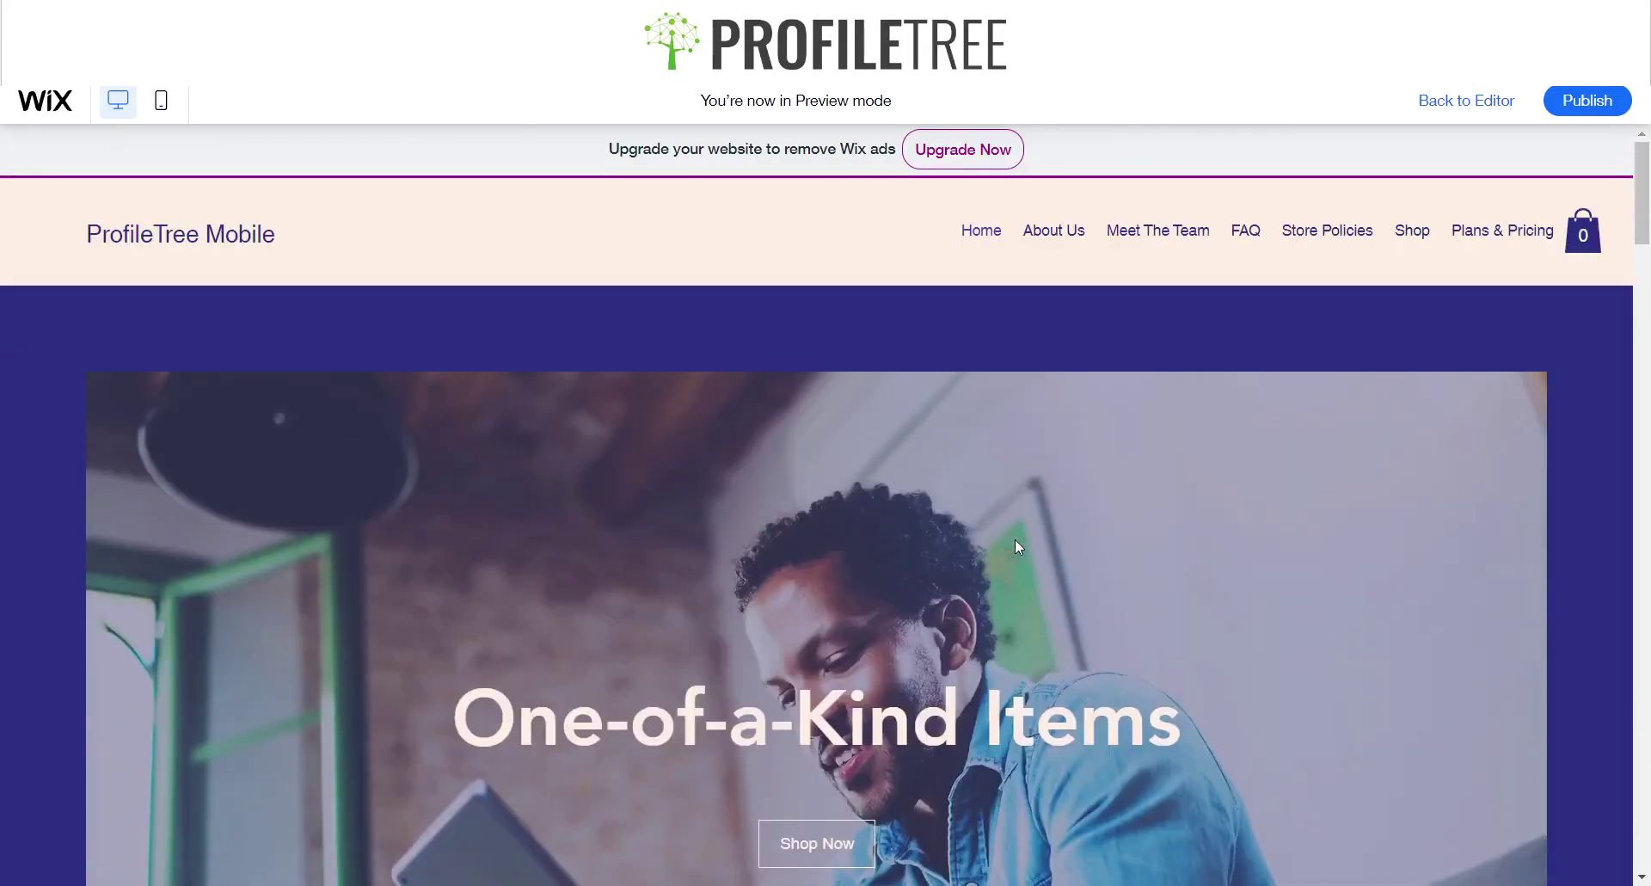
{"action": "left_click", "coordinate": [1443, 101]}
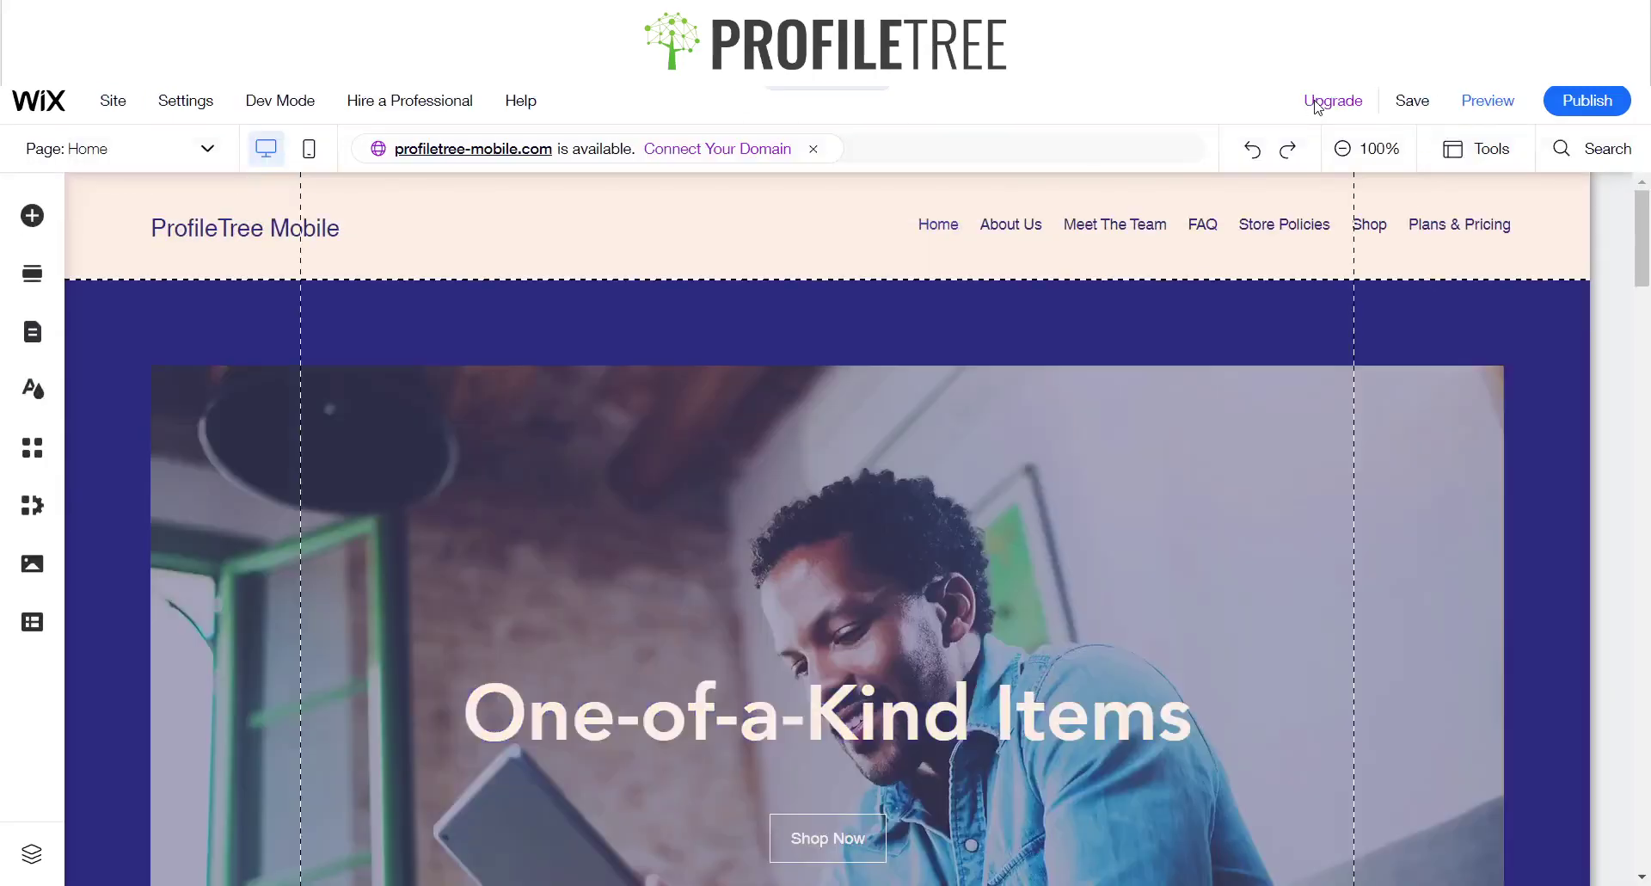
Switch to the mobile editor, bringing up the Meet Your Site on Mobile introduction
{"action": "mouse_move", "coordinate": [1316, 105]}
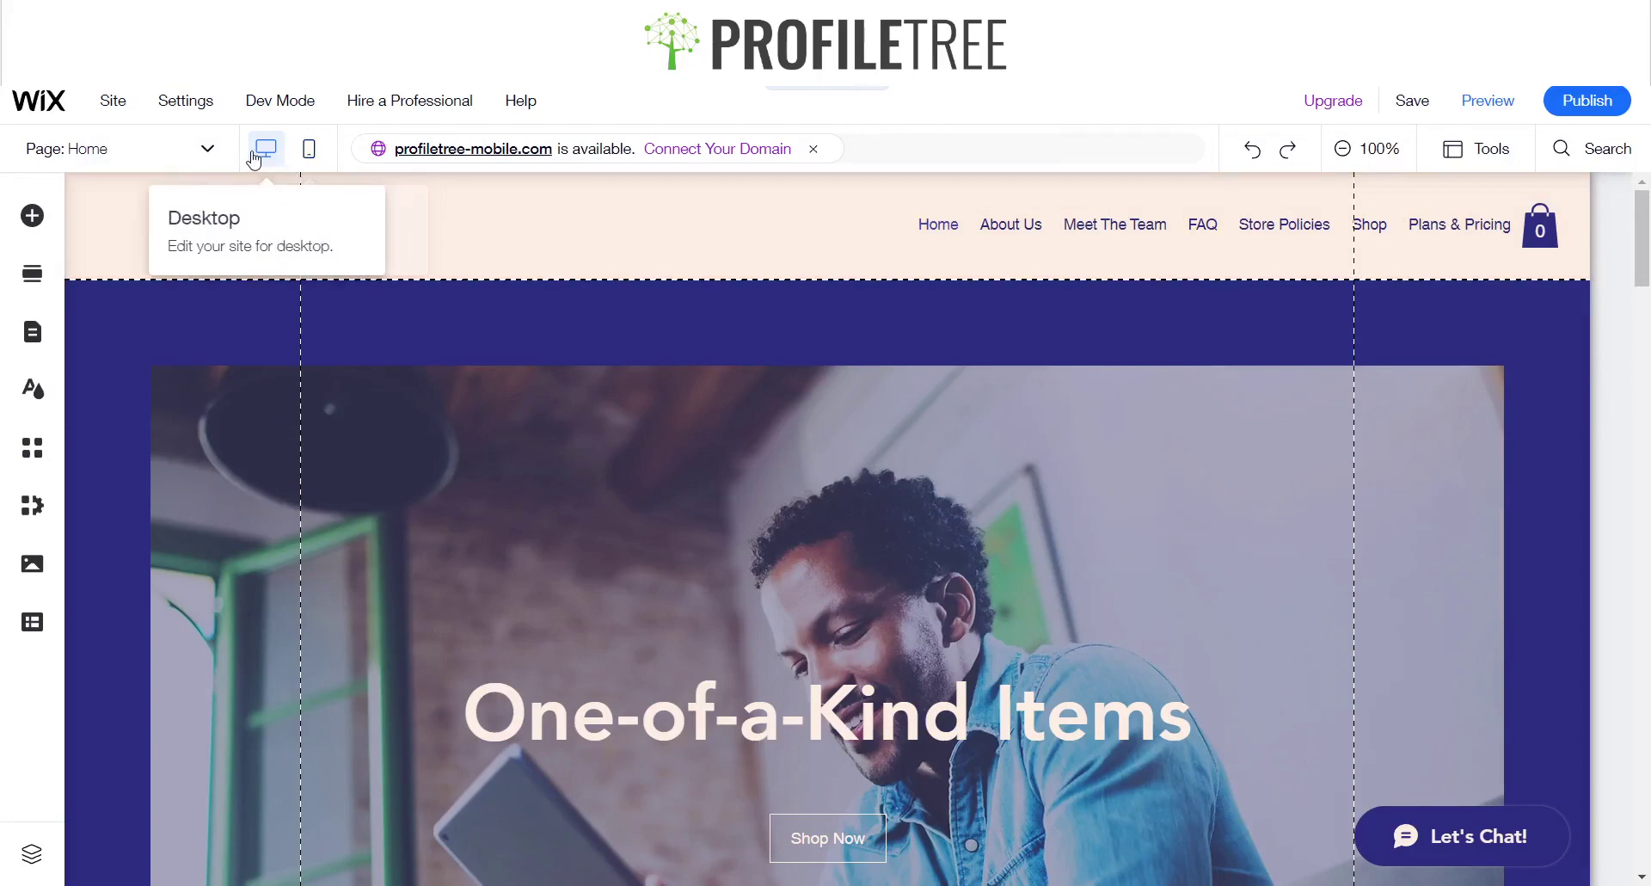
{"action": "left_click", "coordinate": [312, 150]}
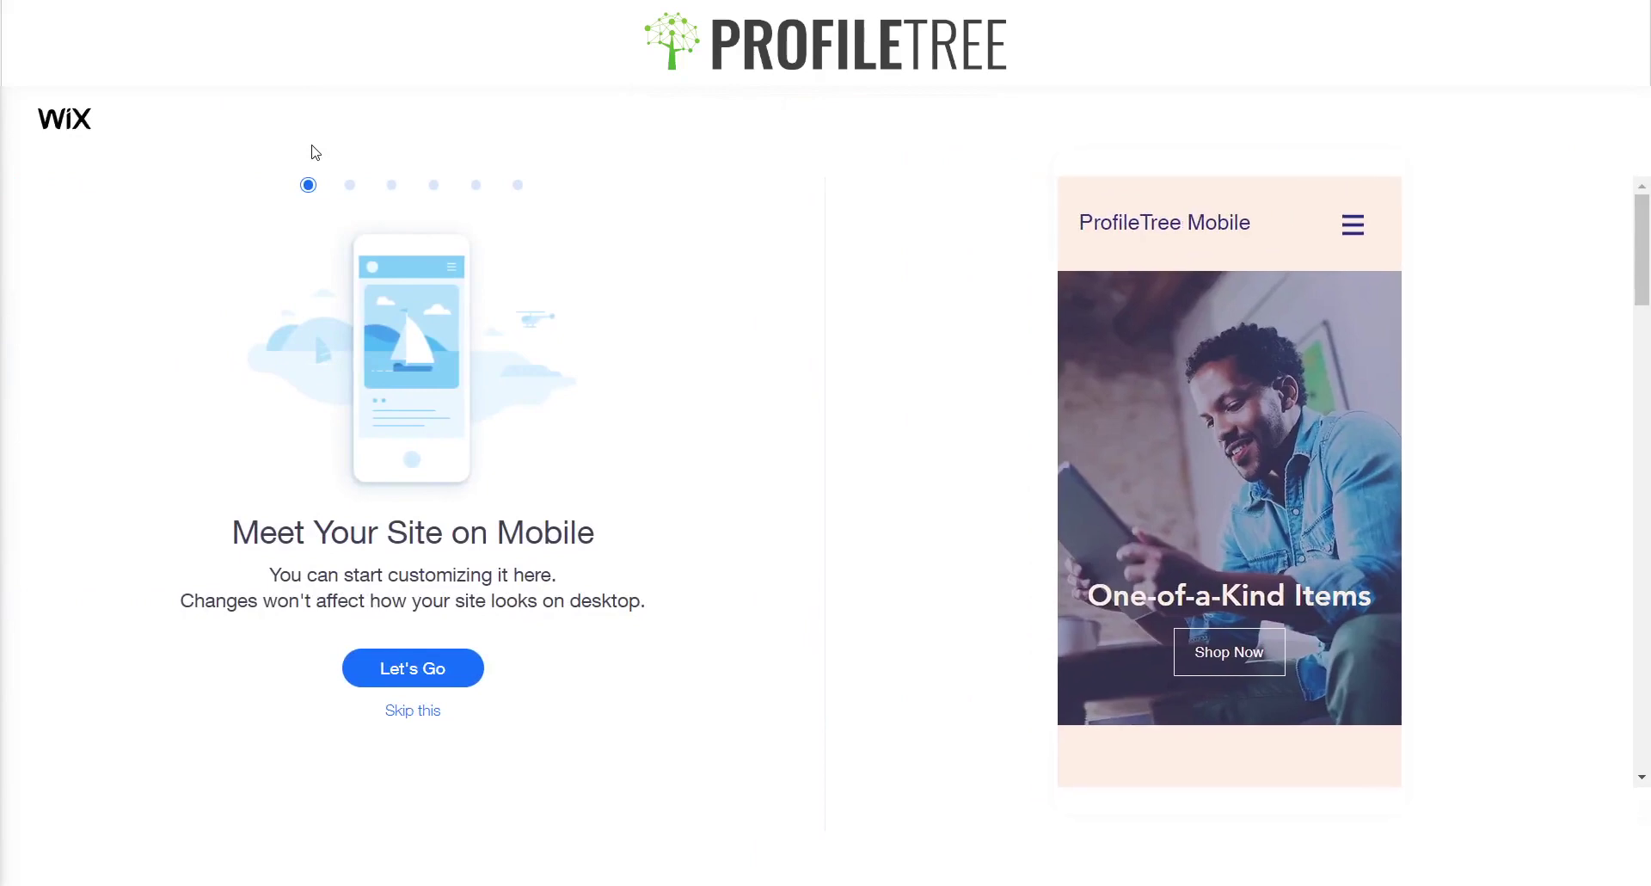
Skip the Meet Your Site on Mobile introduction to reach the mobile Home canvas
{"action": "left_click", "coordinate": [413, 711]}
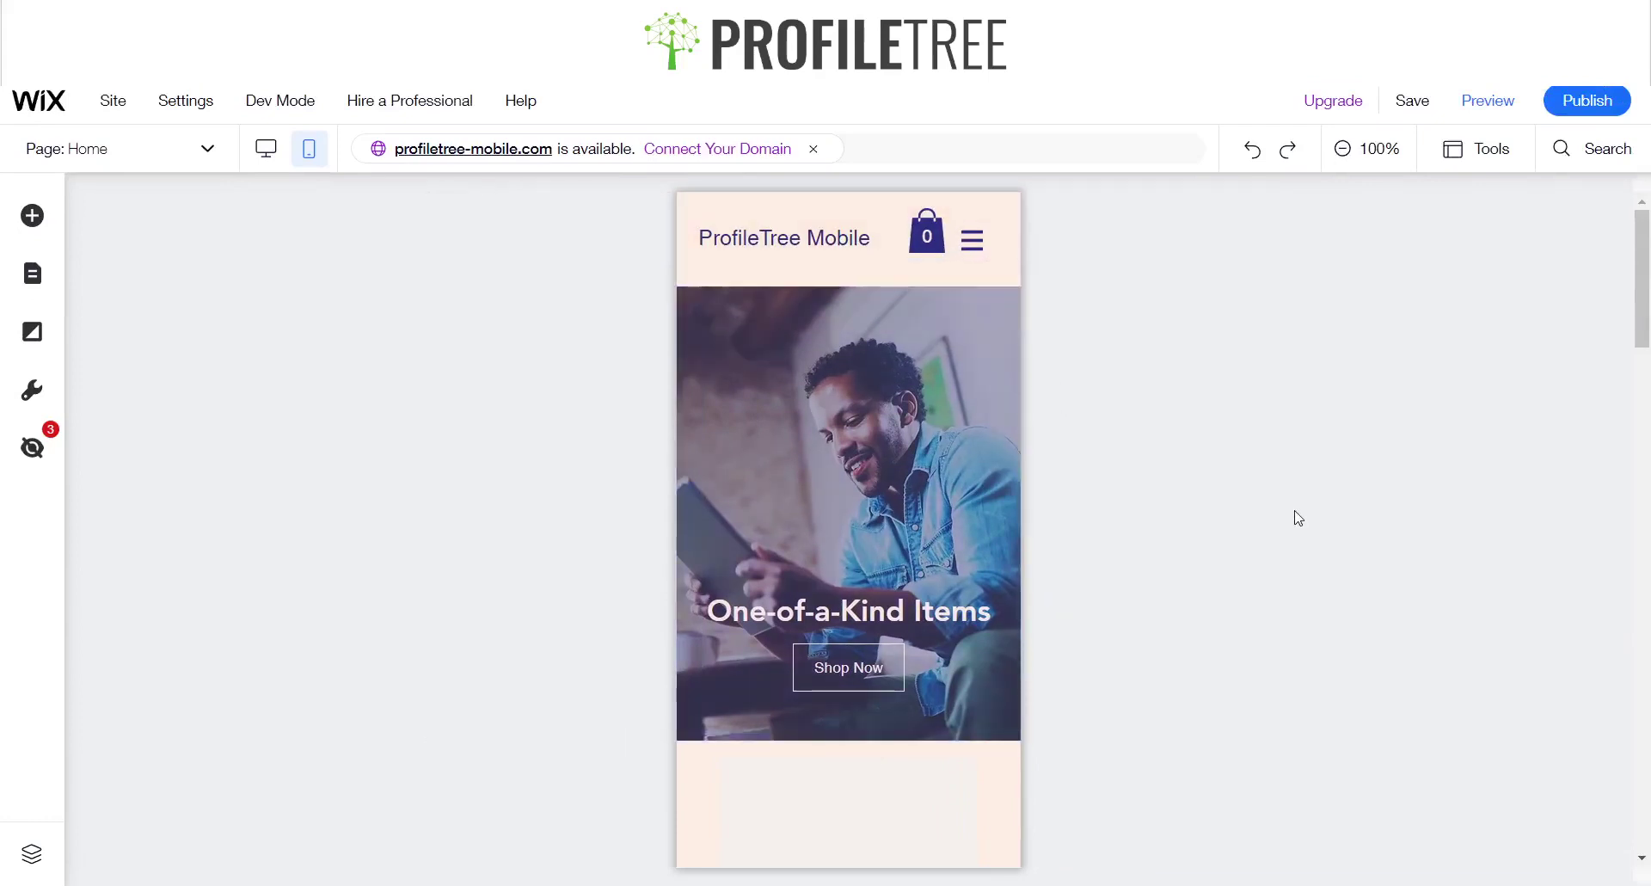
Shrink the mobile header's cart icon and resize the menu icon so it sits beside it
{"action": "left_click", "coordinate": [923, 234]}
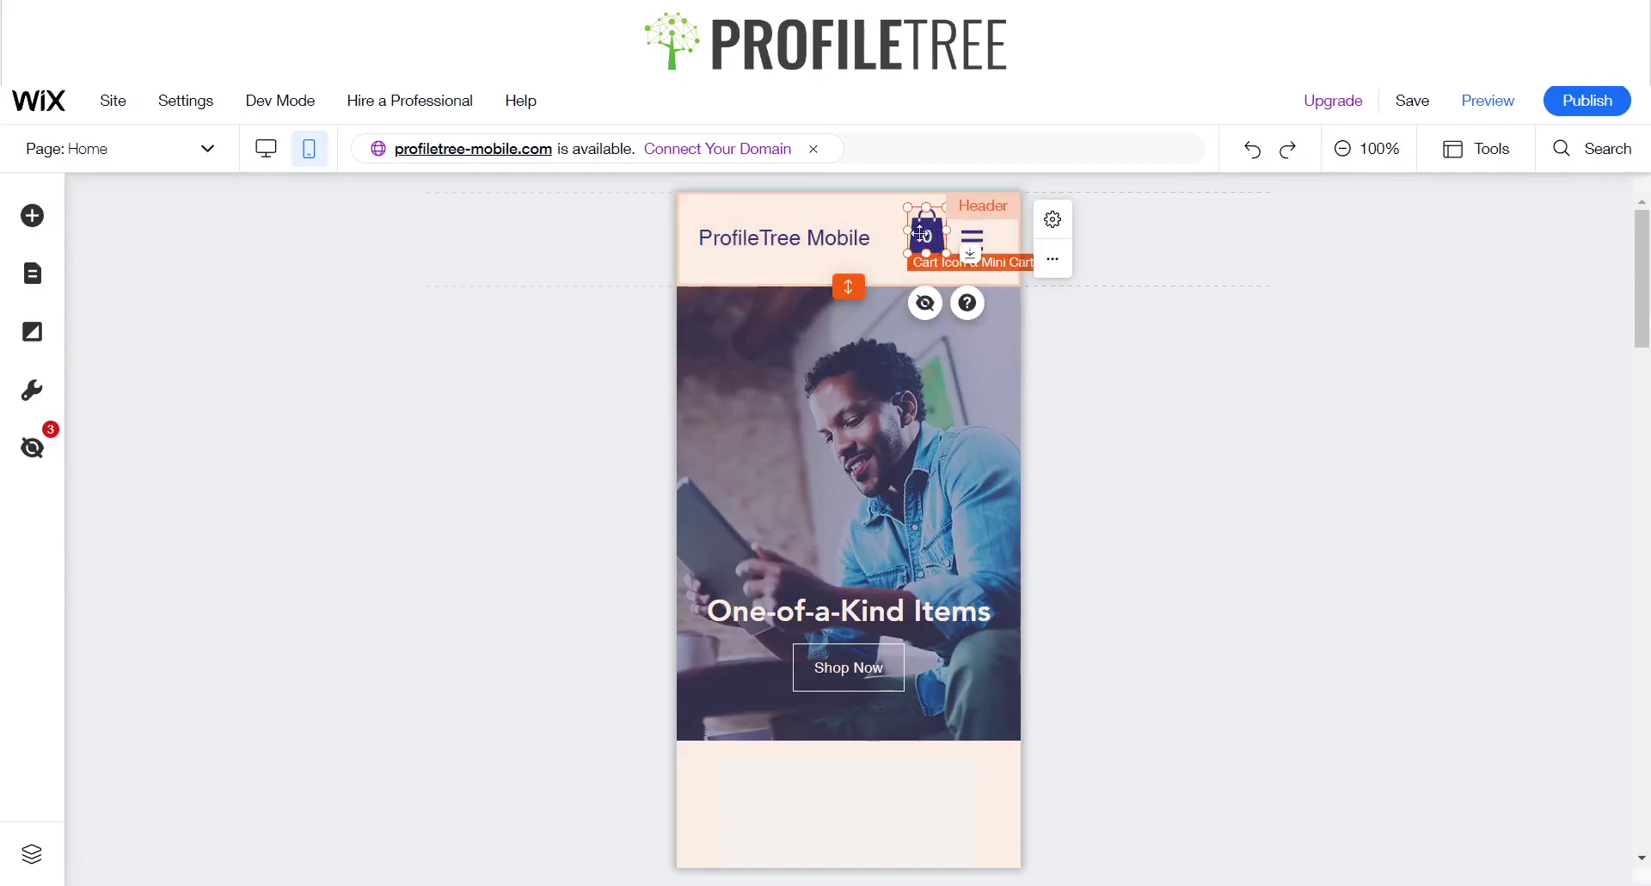
{"action": "left_click_drag", "start_coordinate": [907, 207], "coordinate": [931, 242]}
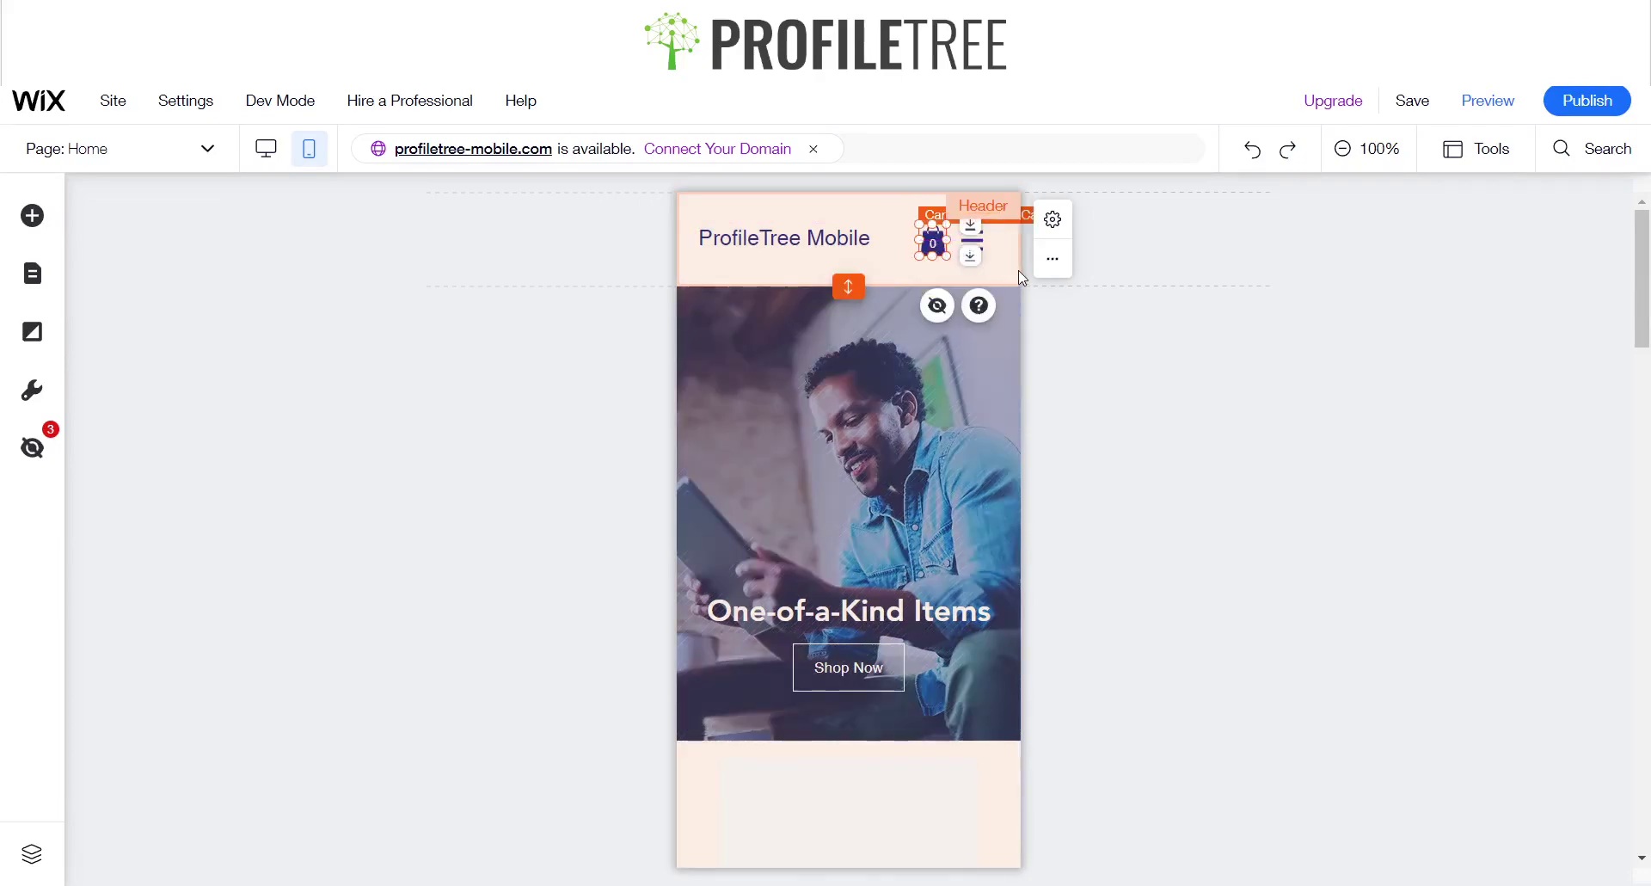
{"action": "left_click", "coordinate": [1015, 273]}
{"action": "left_click", "coordinate": [994, 263]}
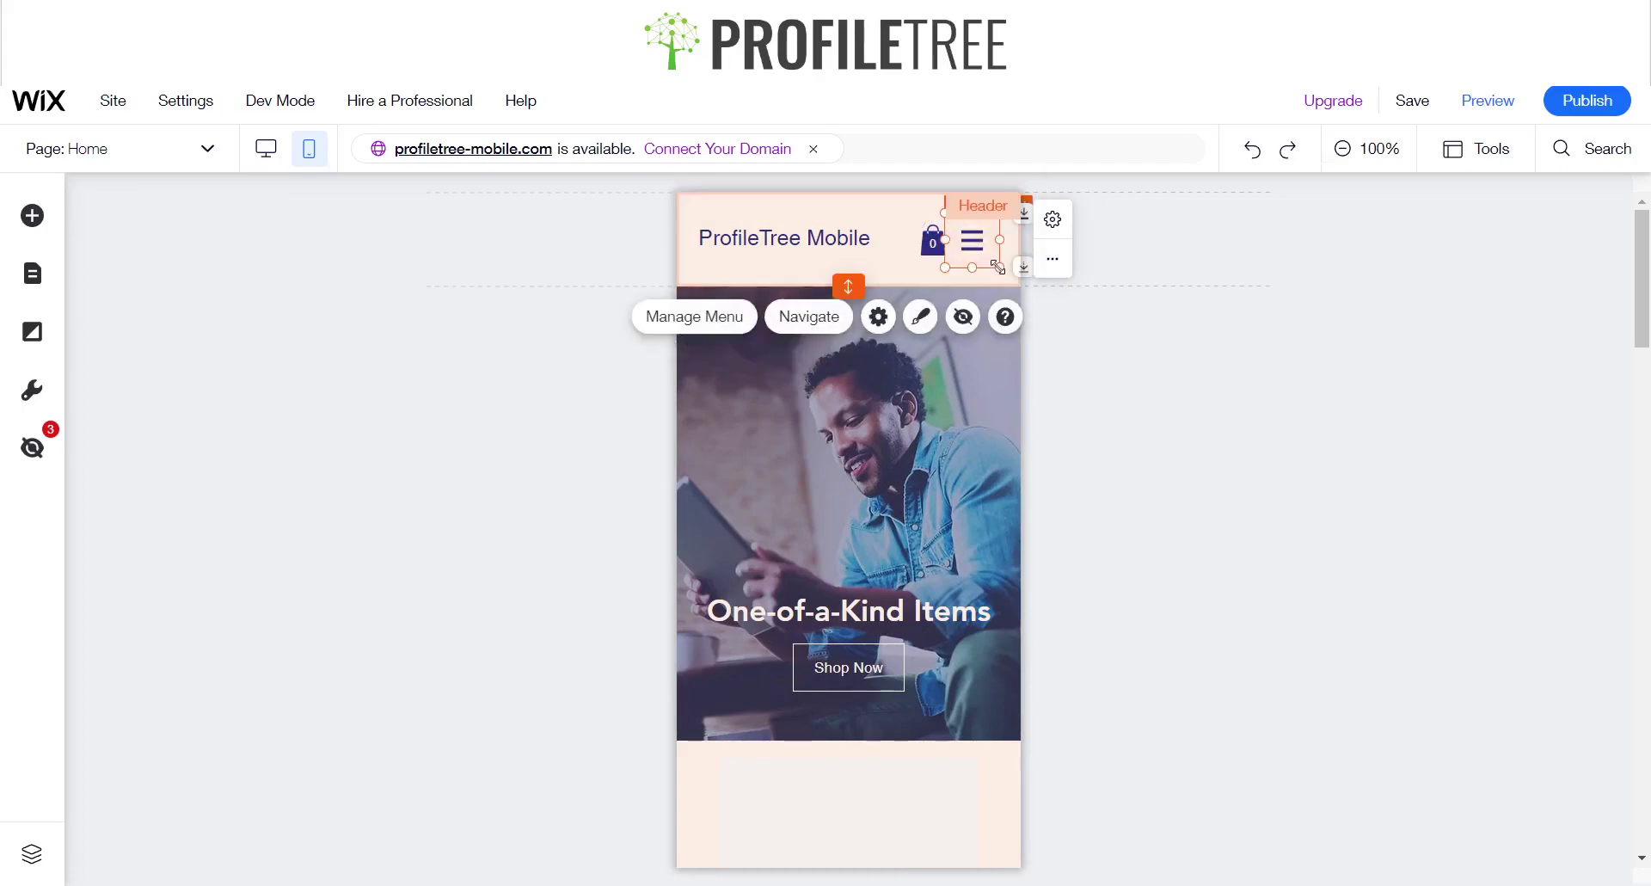
{"action": "mouse_move", "coordinate": [998, 268]}
{"action": "left_mouse_down"}
{"action": "mouse_move", "coordinate": [1021, 292]}
{"action": "mouse_move", "coordinate": [987, 250]}
{"action": "left_mouse_up"}
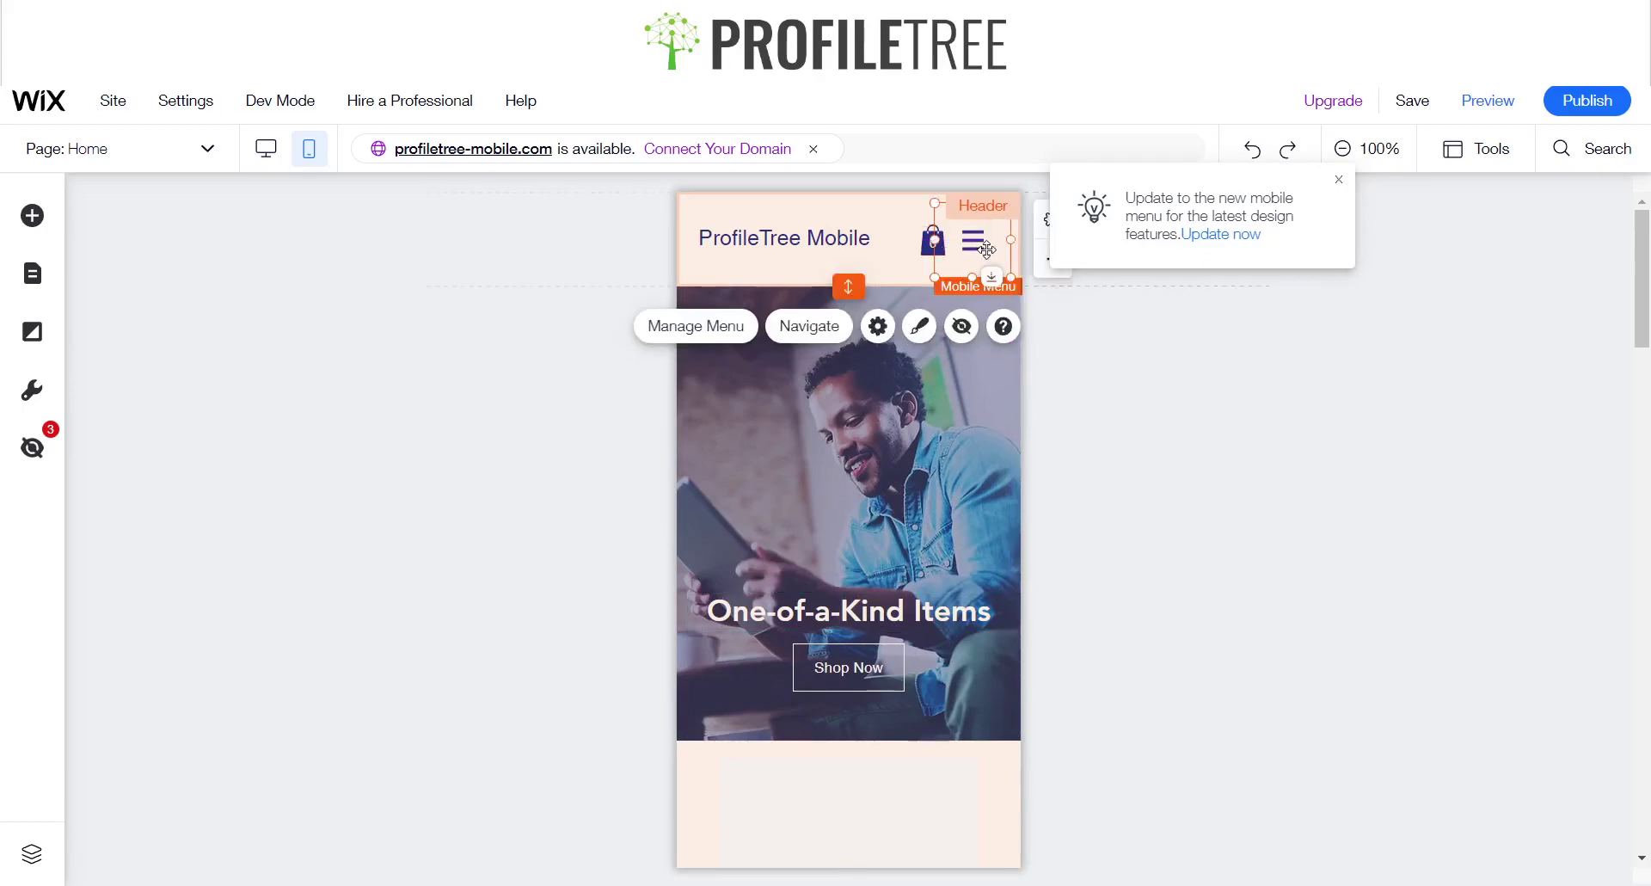
Check the menu's site pages list, then open Mobile Menu Settings showing Freeze Menu off
{"action": "left_click", "coordinate": [722, 322]}
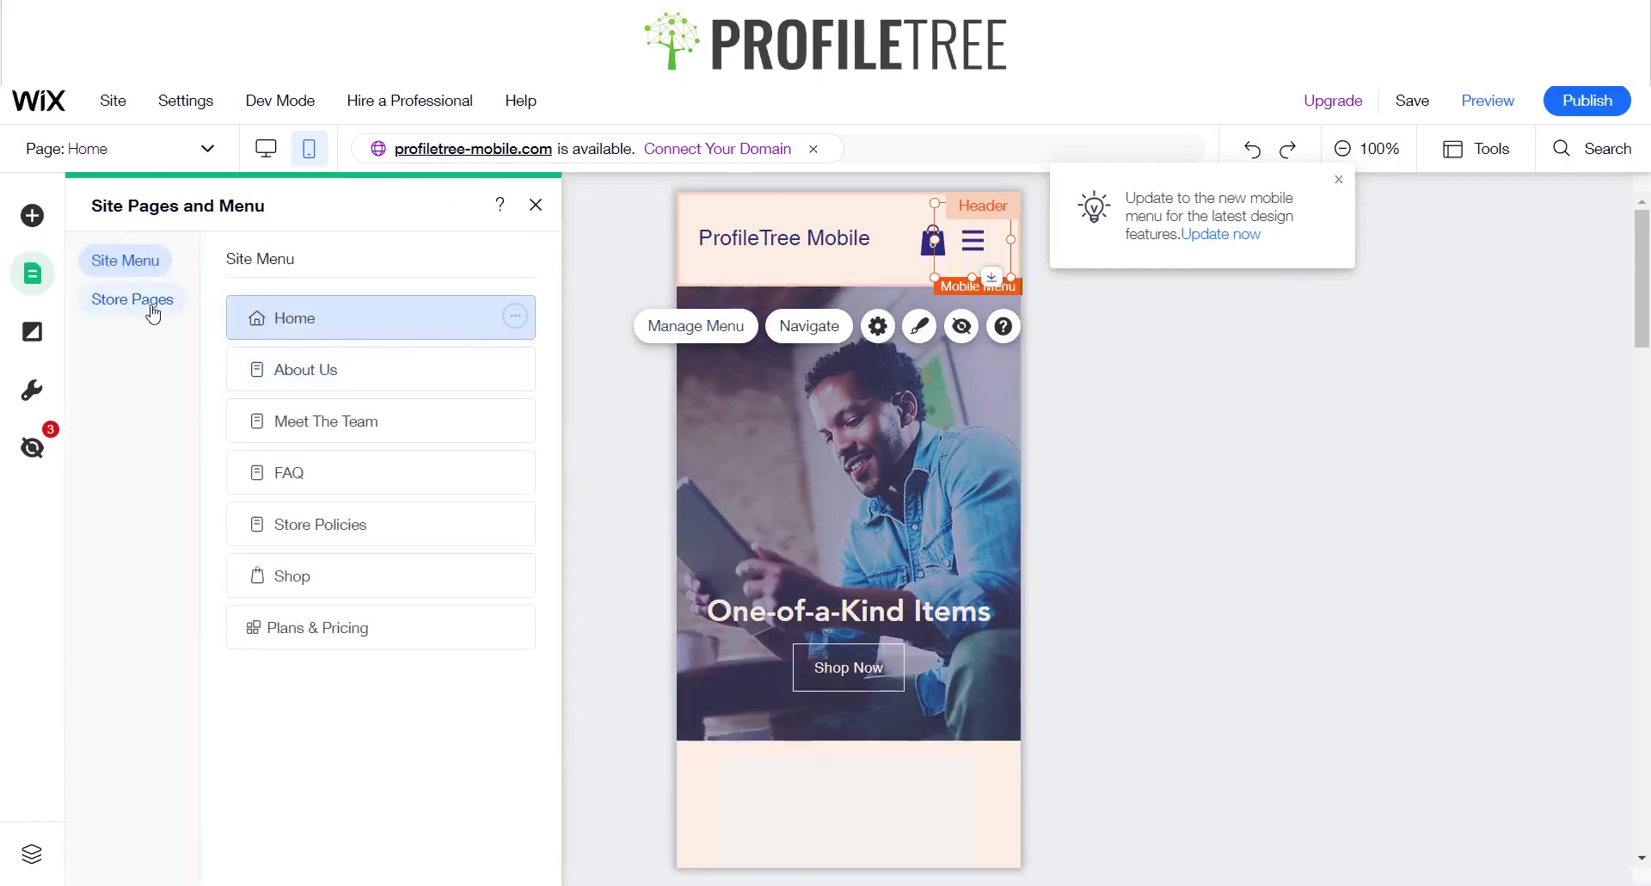
{"action": "left_click", "coordinate": [536, 204]}
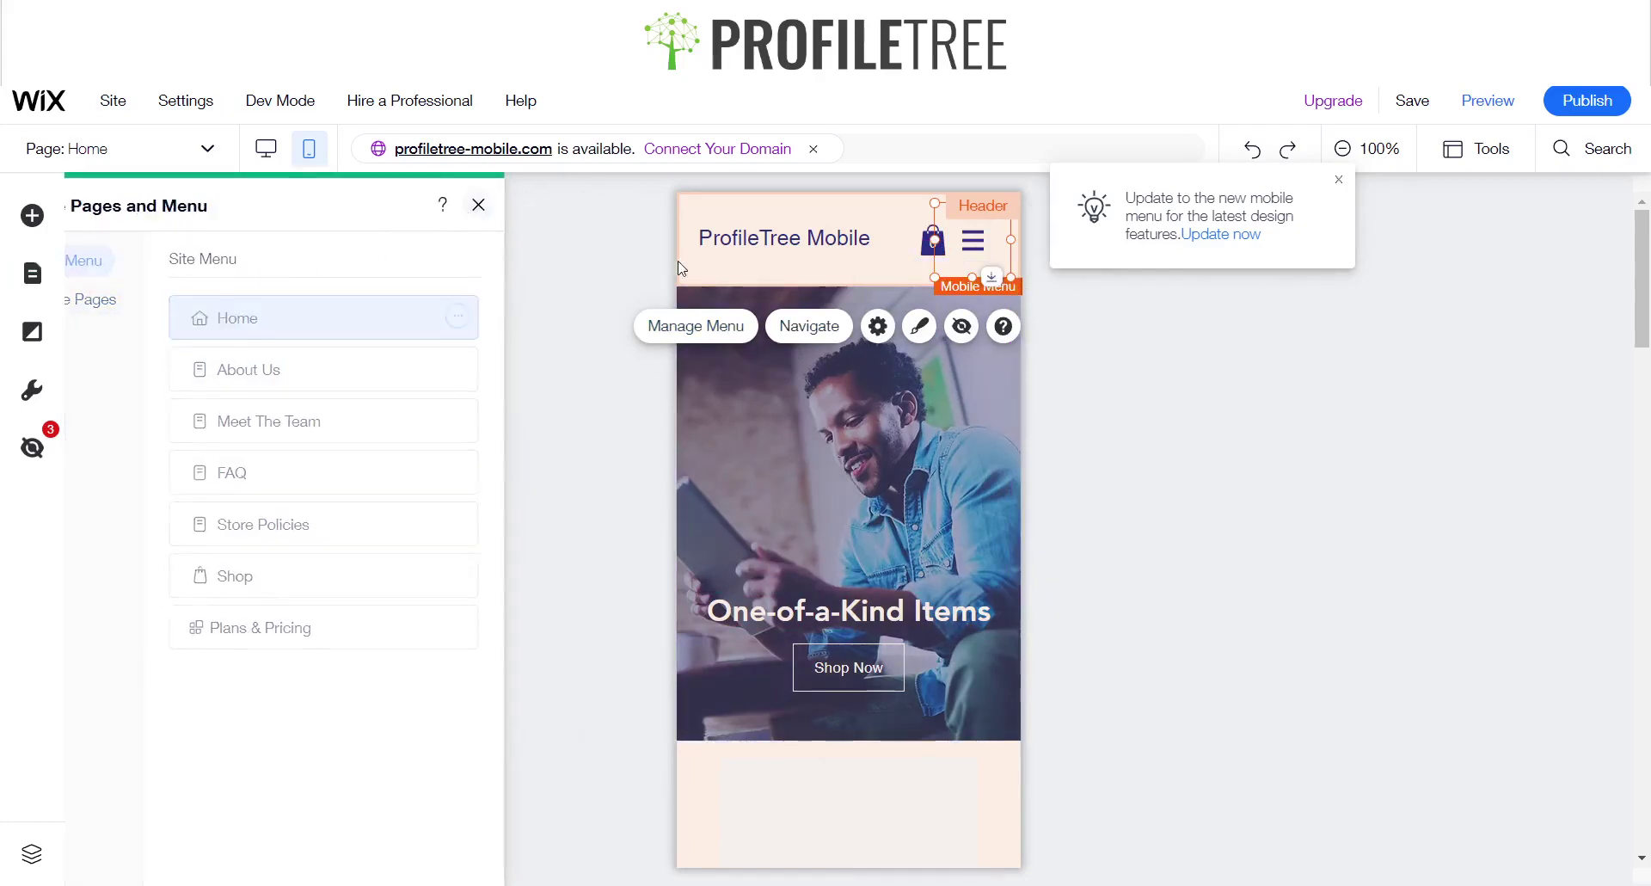
{"action": "left_click", "coordinate": [878, 327]}
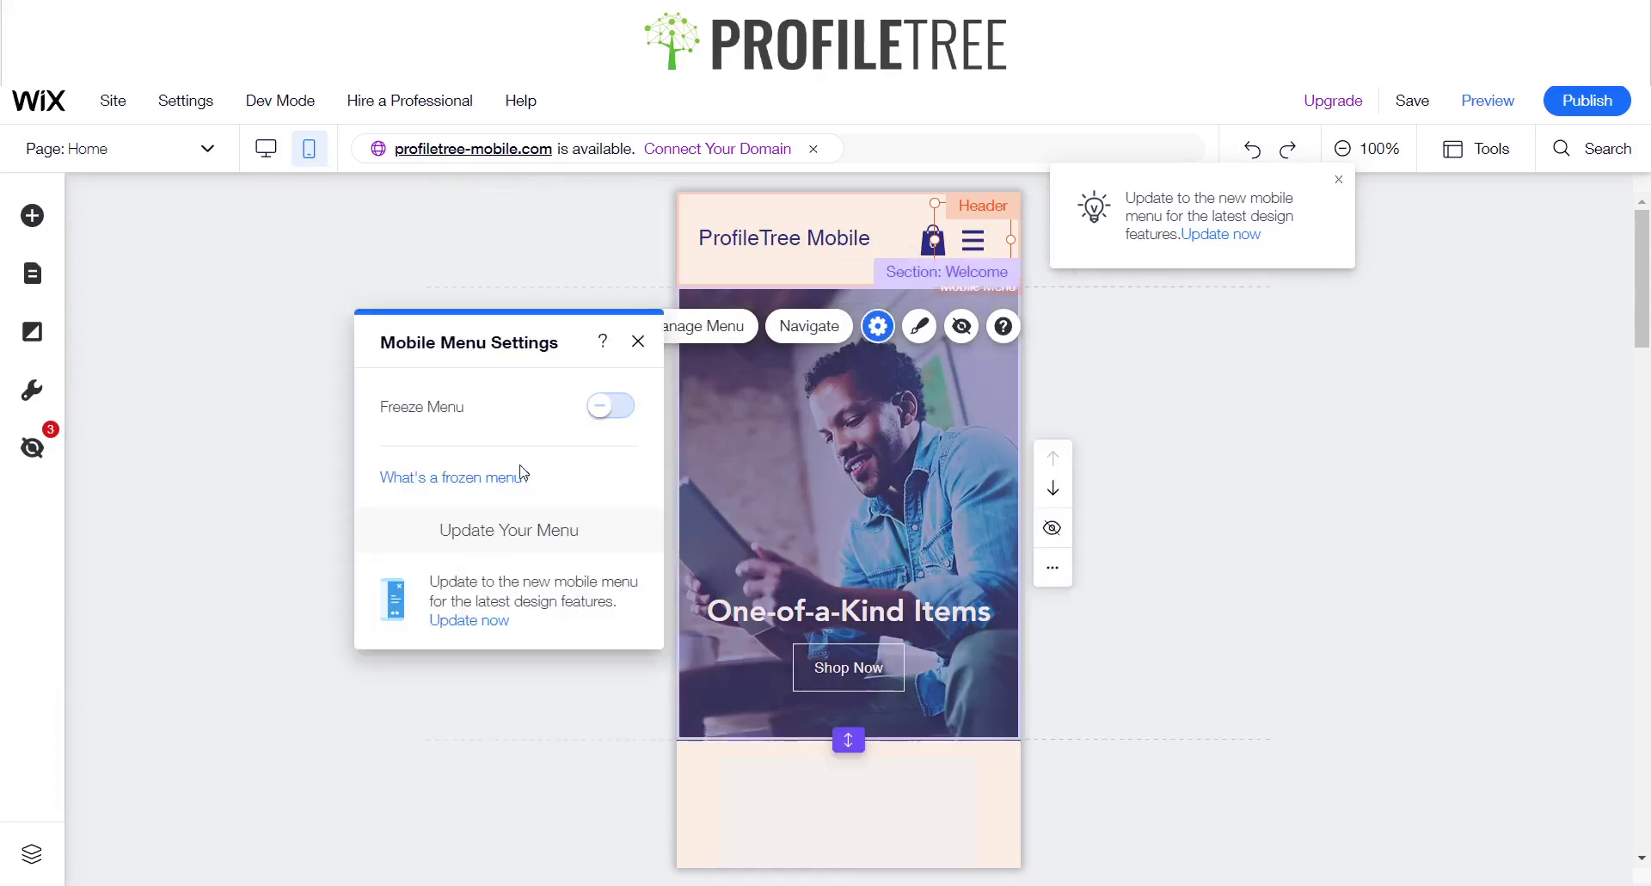
Try the black circle menu style, then apply the first plain themed hamburger style
{"action": "left_click", "coordinate": [638, 342]}
{"action": "left_click", "coordinate": [922, 331]}
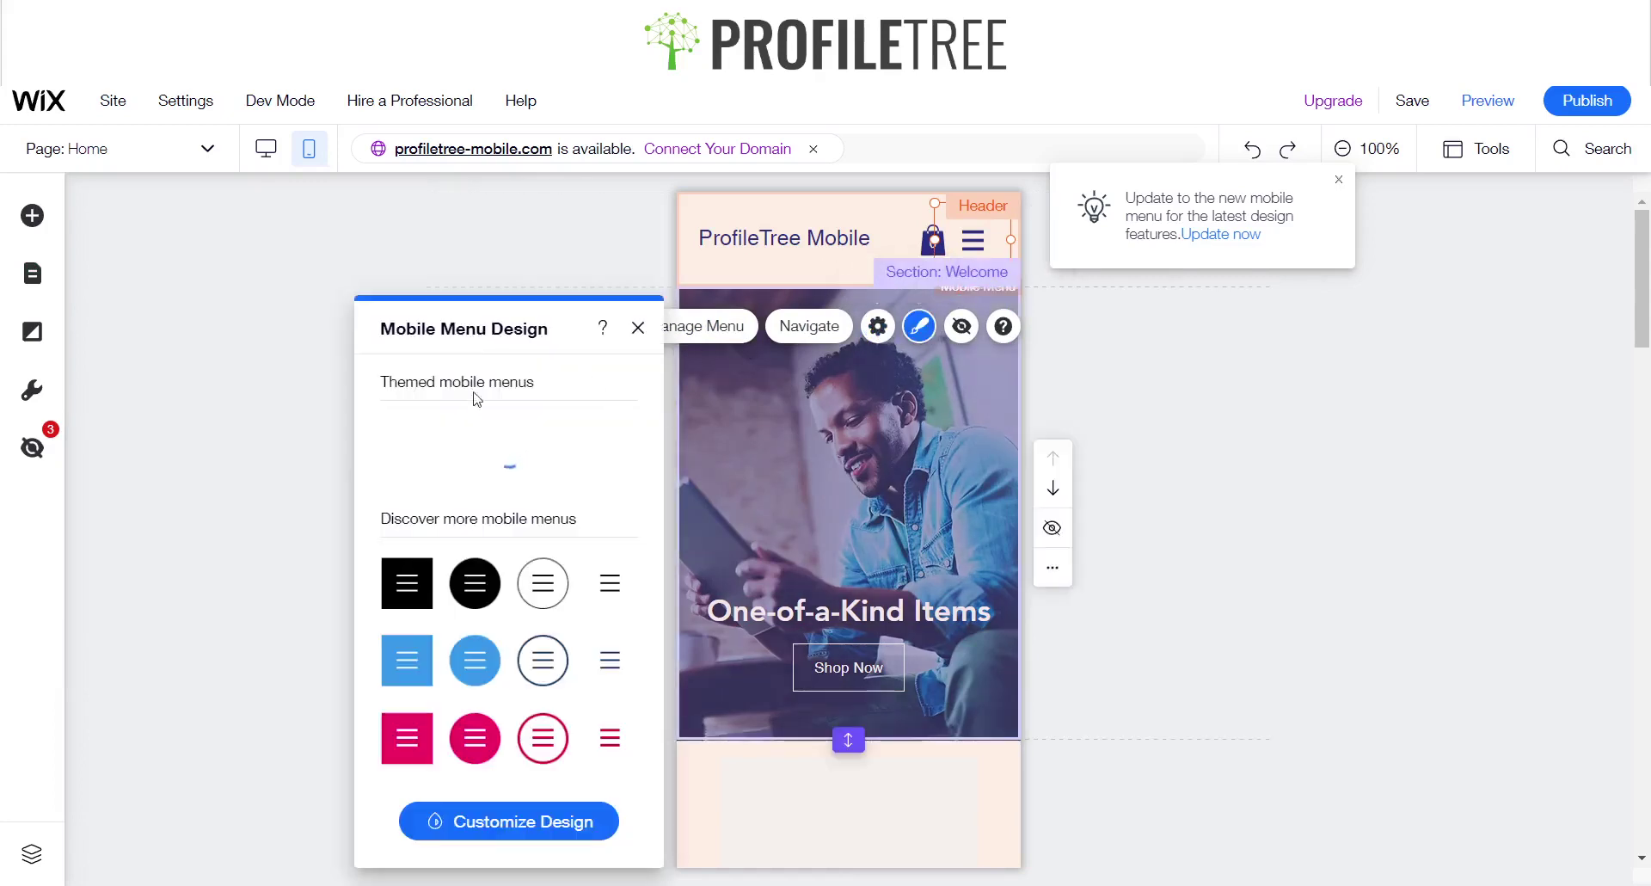
{"action": "left_click", "coordinate": [476, 585]}
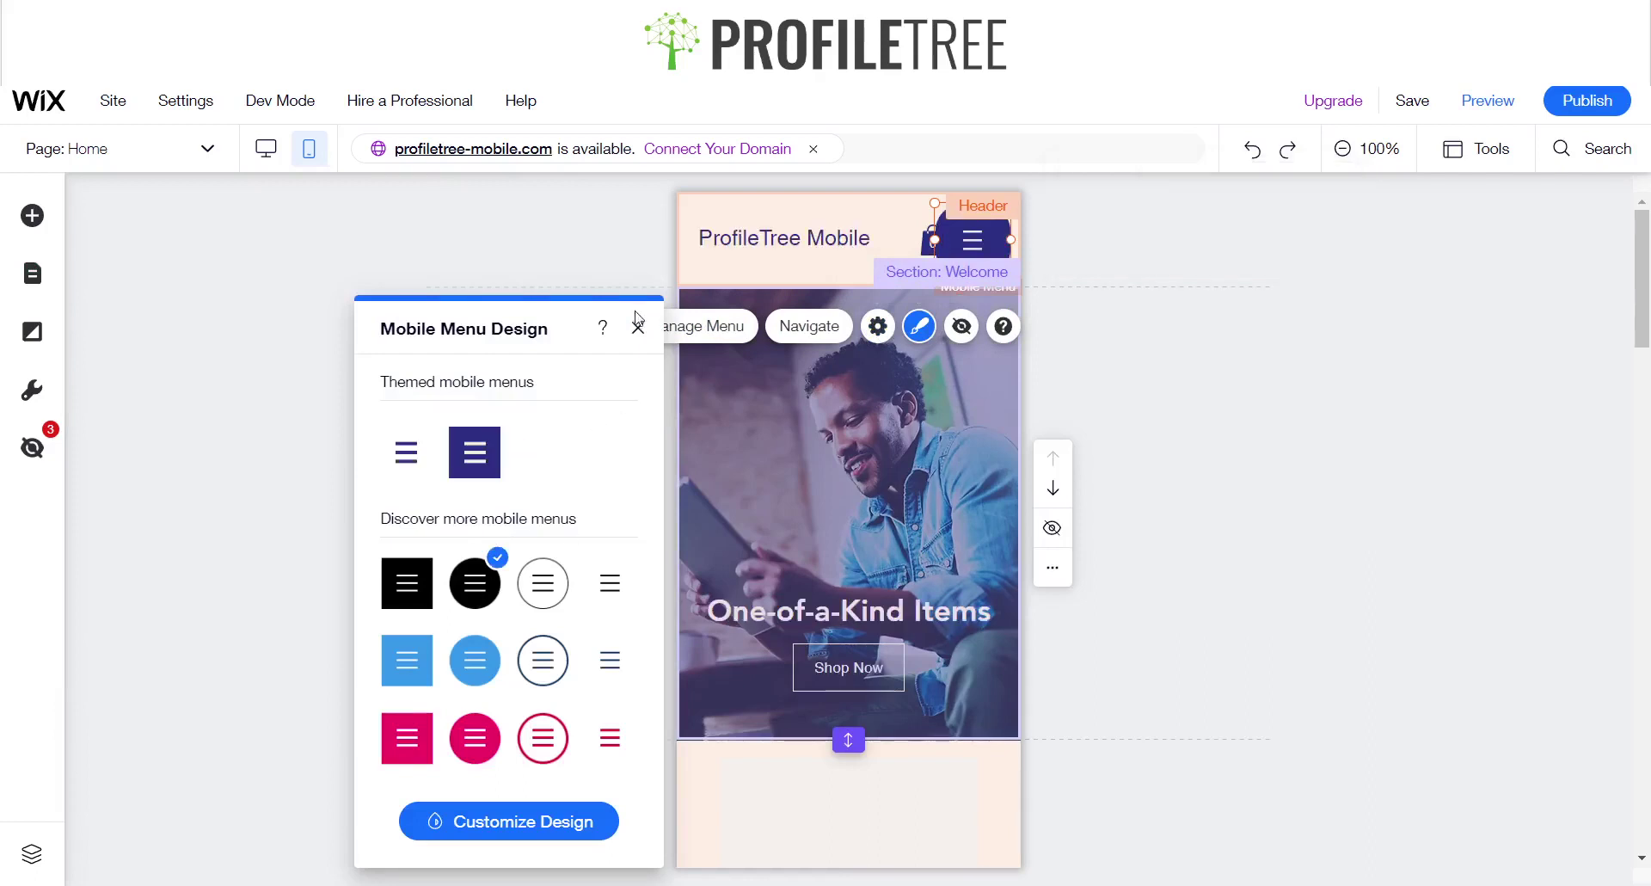
{"action": "left_click", "coordinate": [405, 465]}
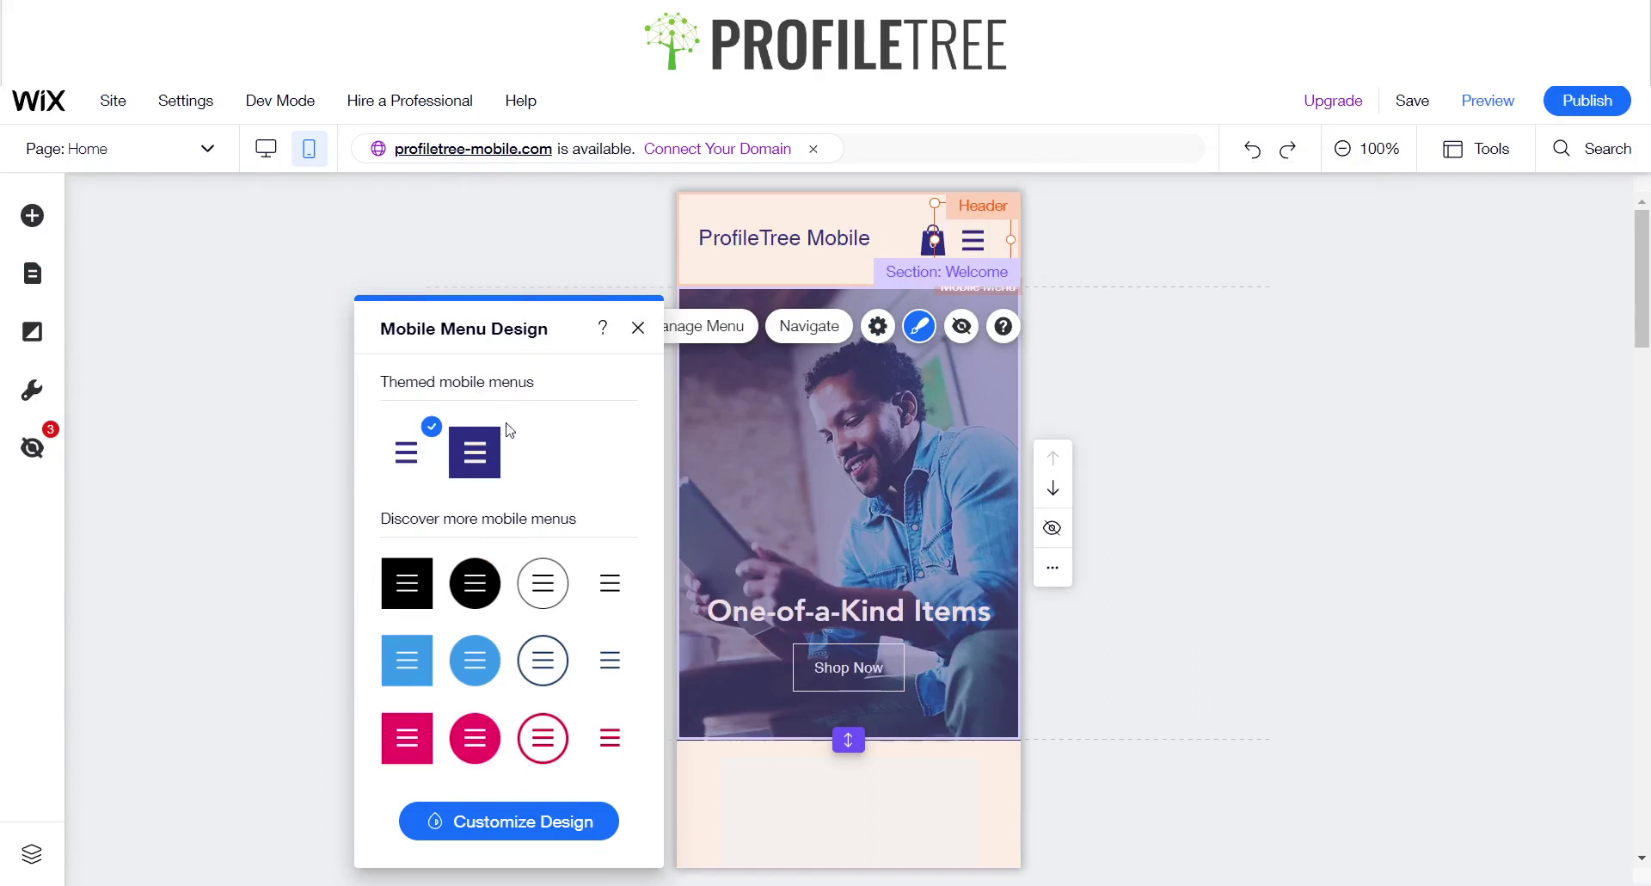
{"action": "left_click", "coordinate": [637, 328]}
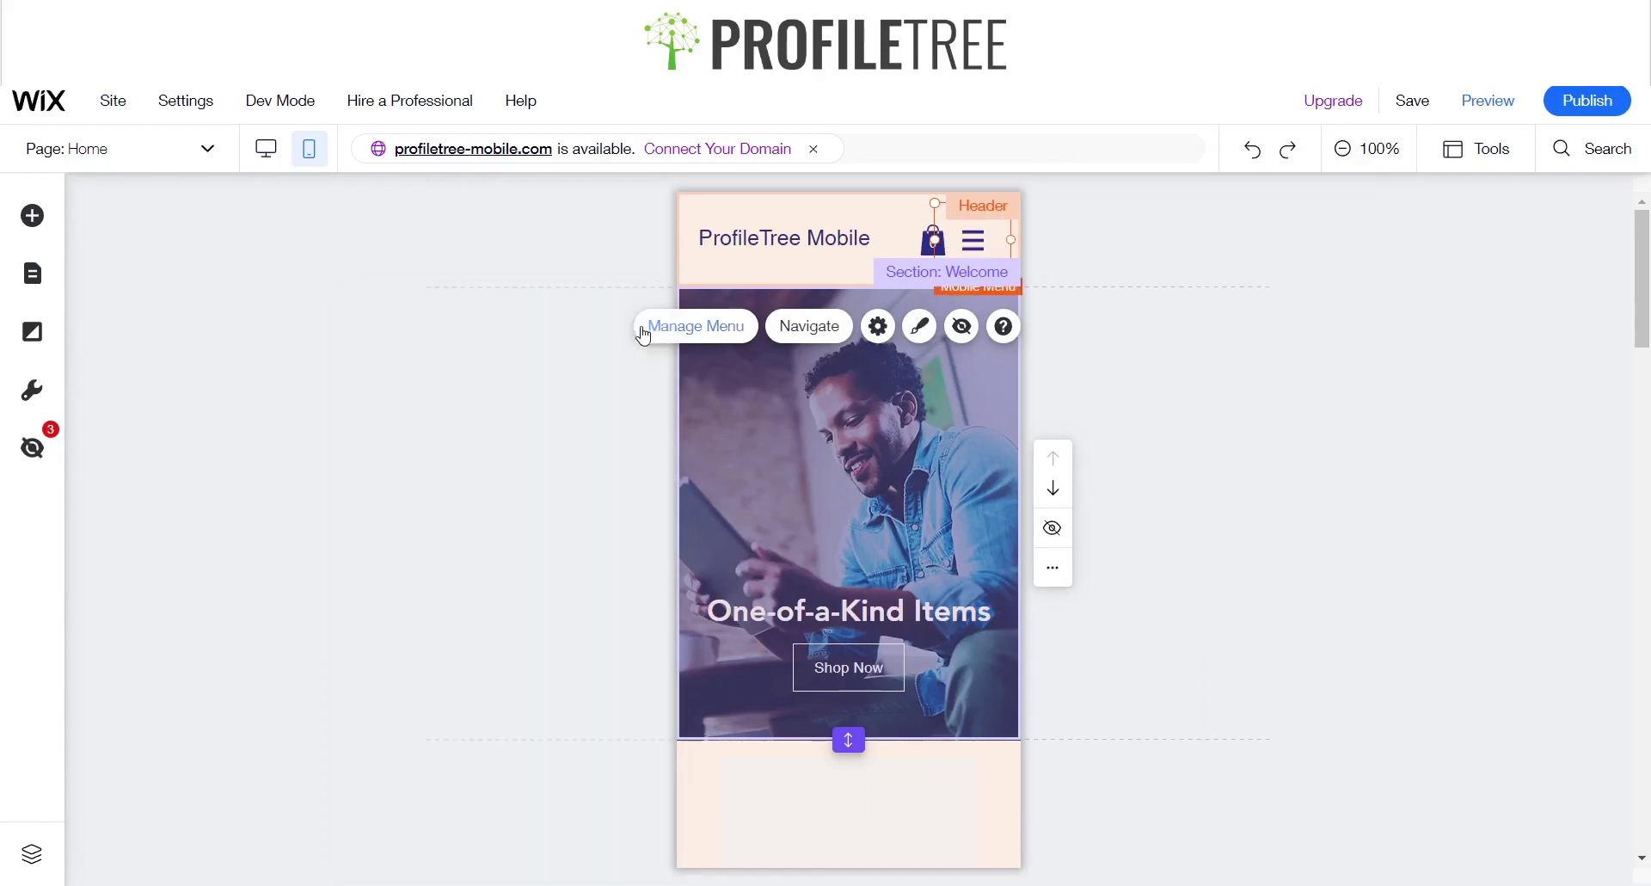
Select the Welcome section and scroll through the mobile page
{"action": "left_click", "coordinate": [586, 313]}
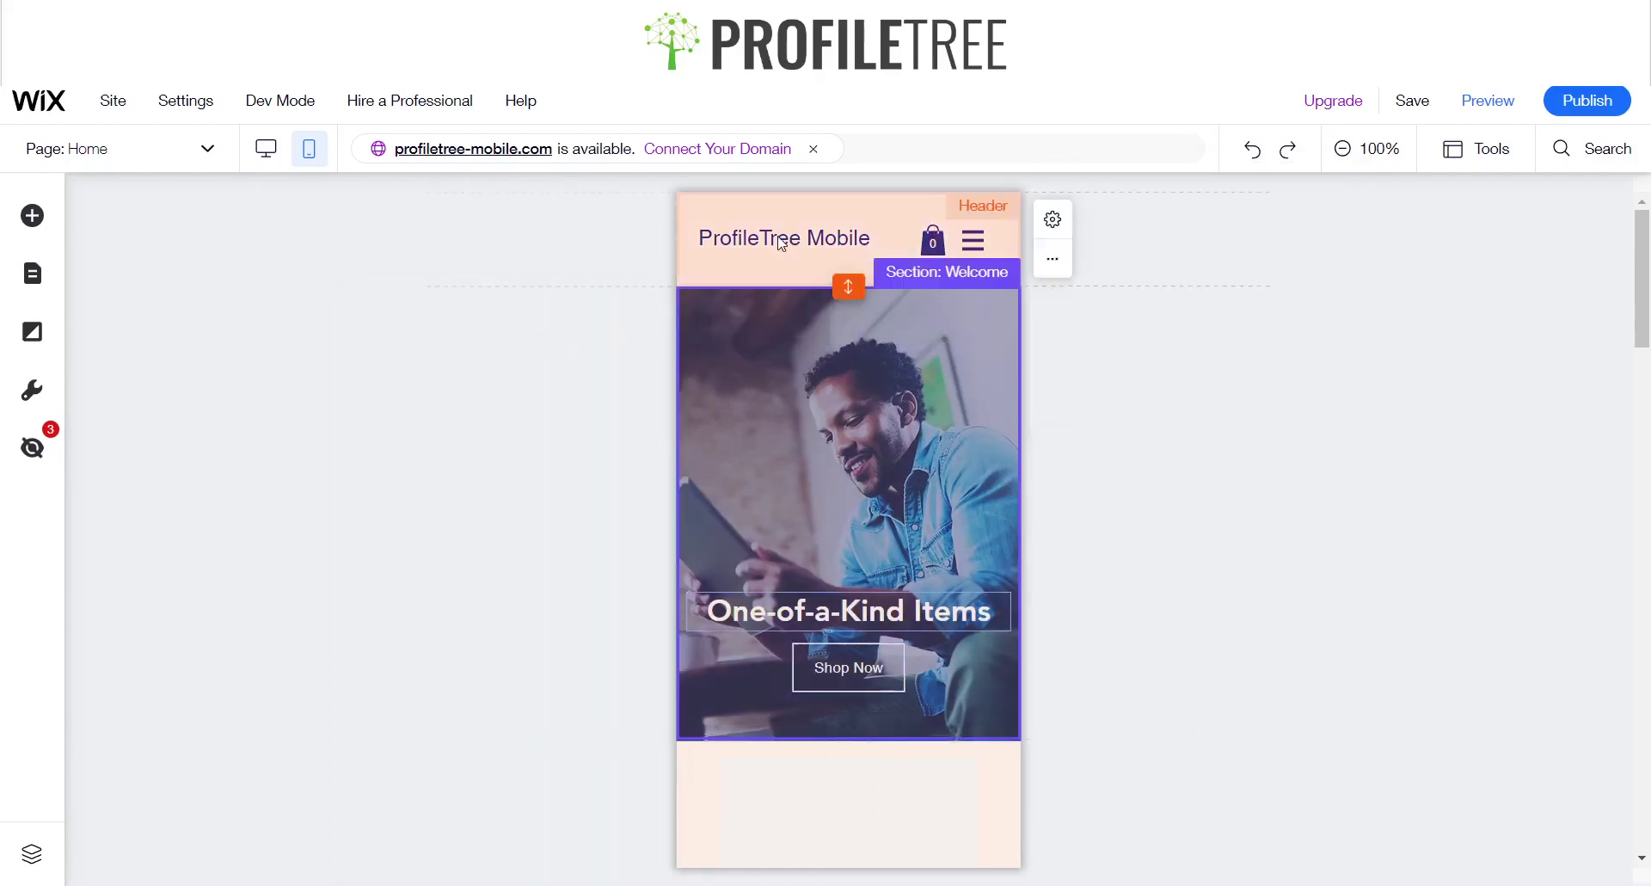
{"action": "scroll", "coordinate": [807, 524], "scroll_direction": "down", "scroll_amount": 3}
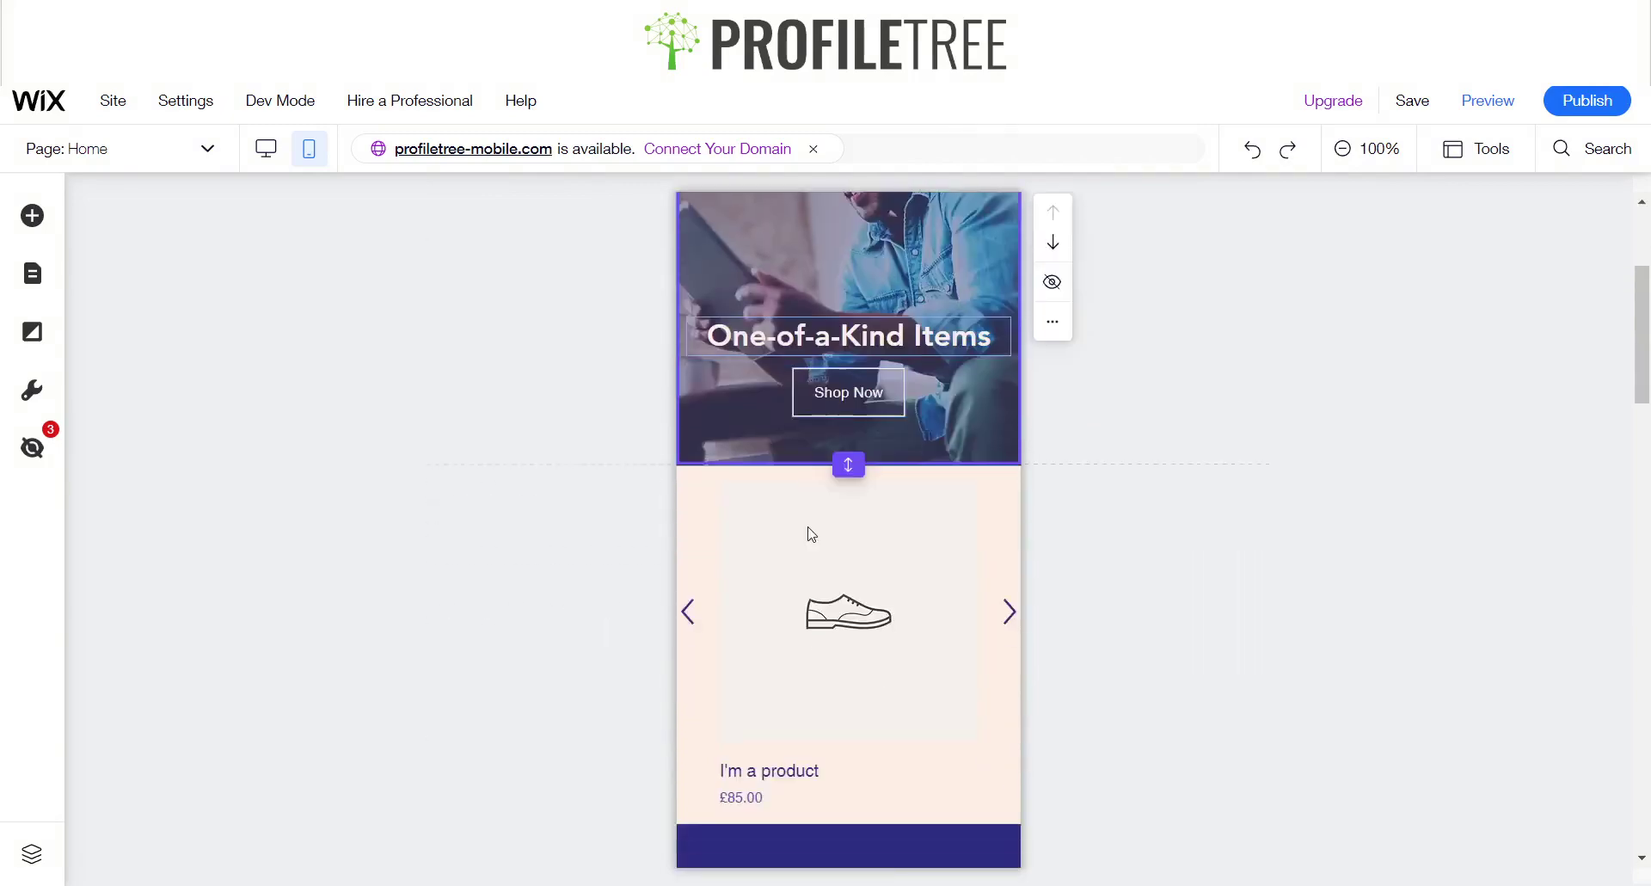
{"action": "scroll", "coordinate": [812, 534], "scroll_direction": "down", "scroll_amount": 5}
{"action": "scroll", "coordinate": [812, 534], "scroll_direction": "up", "scroll_amount": 7}
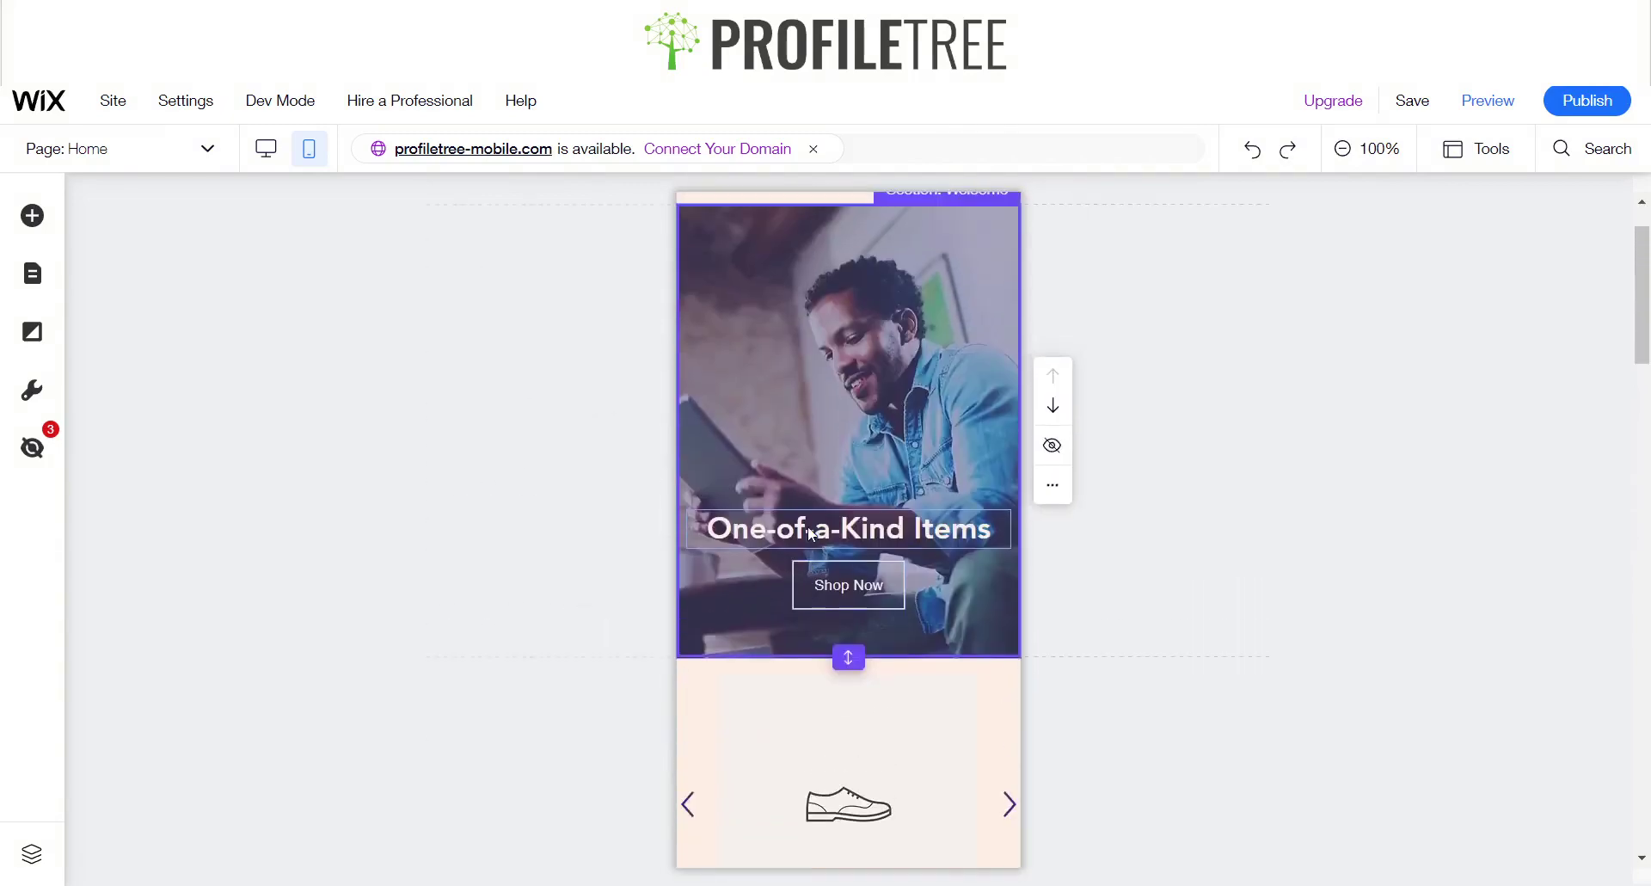
{"action": "scroll", "coordinate": [794, 405], "scroll_direction": "up", "scroll_amount": 1}
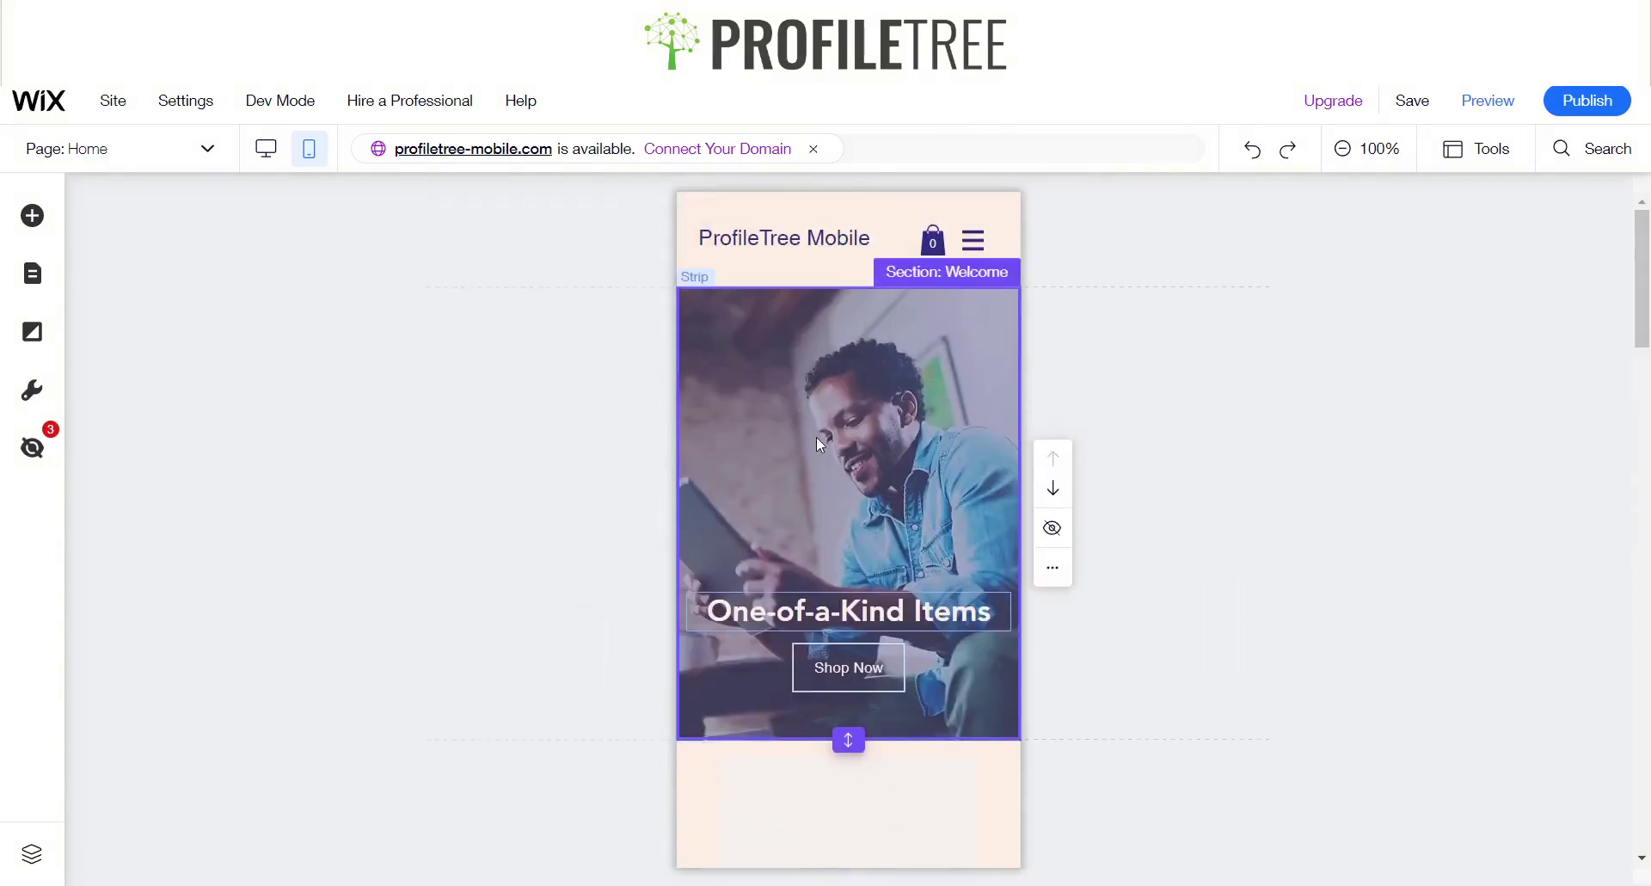
{"action": "scroll", "coordinate": [819, 443], "scroll_direction": "down", "scroll_amount": 6}
{"action": "scroll", "coordinate": [818, 443], "scroll_direction": "up", "scroll_amount": 5}
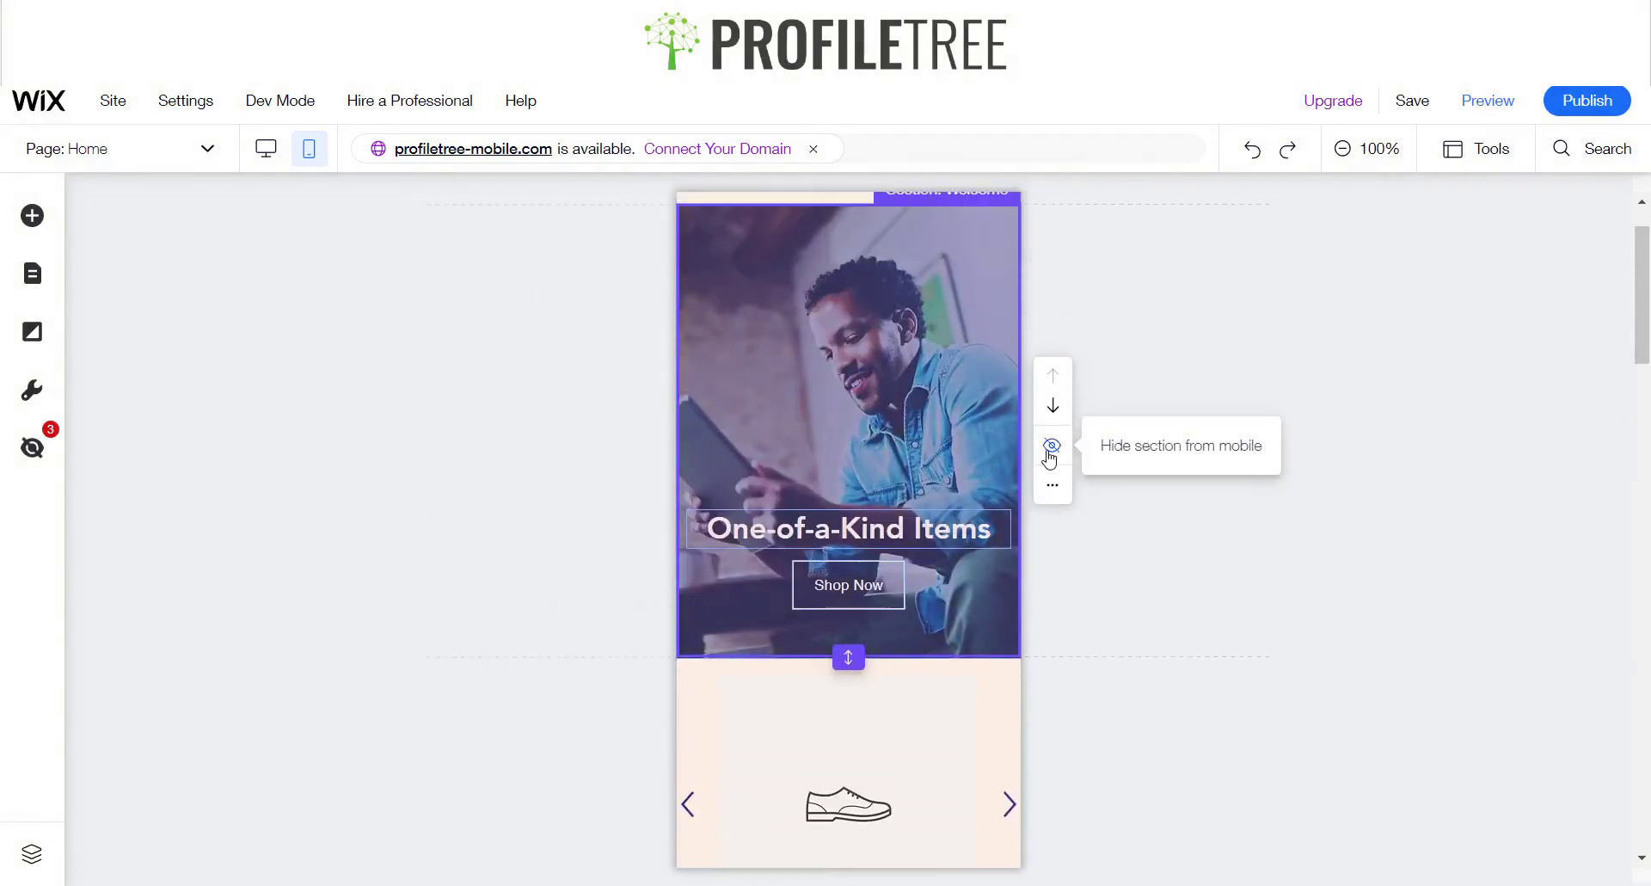
{"action": "left_click", "coordinate": [1052, 447]}
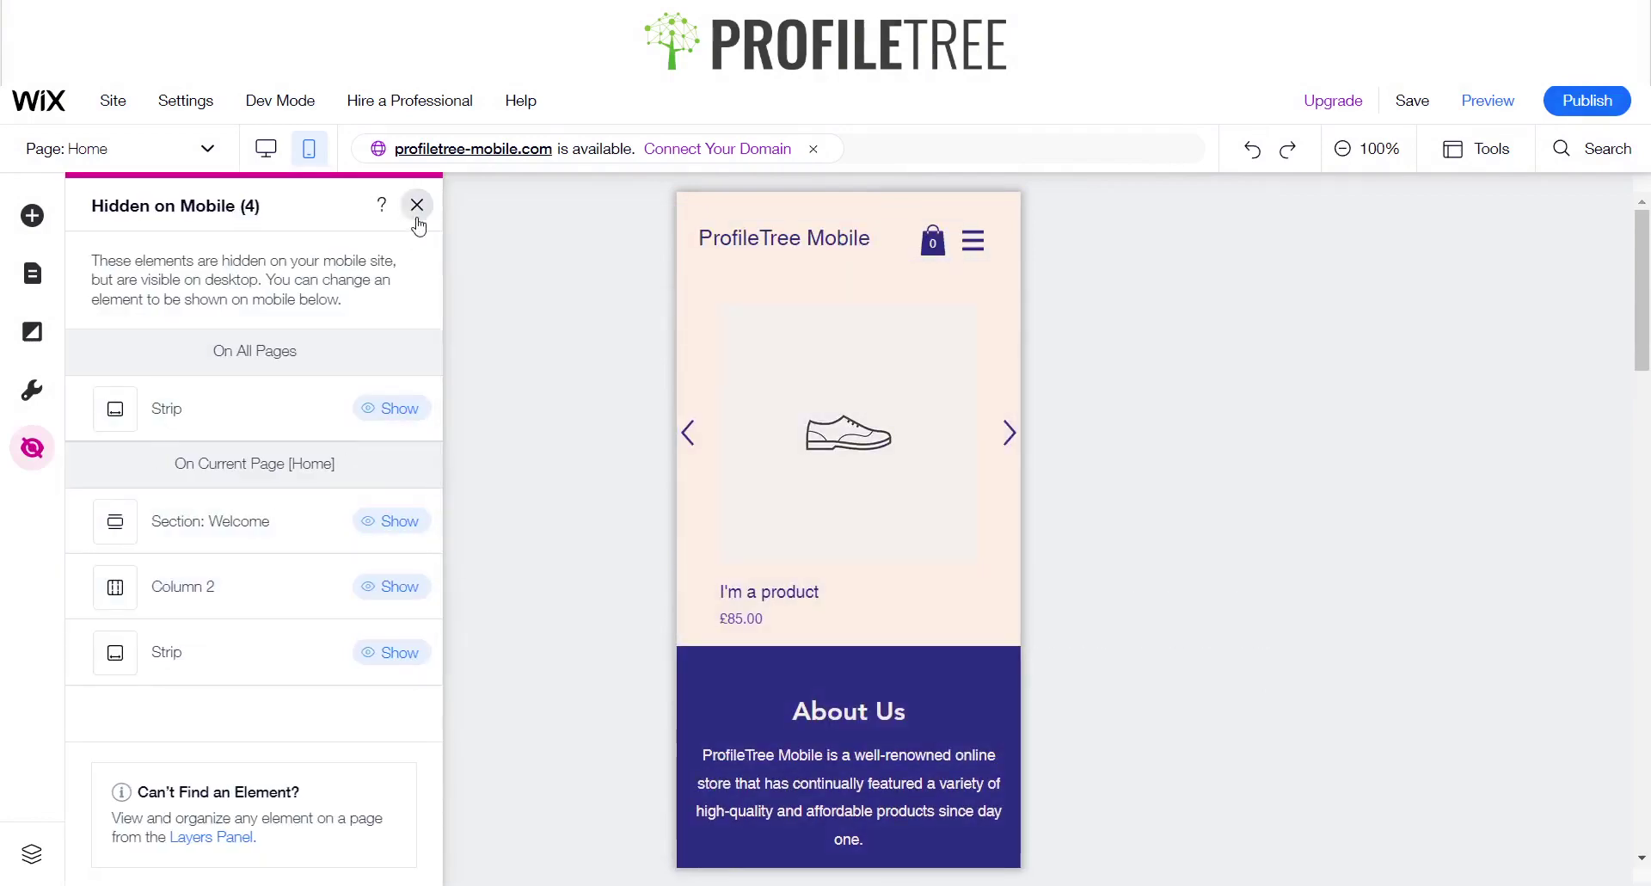
{"action": "left_click", "coordinate": [417, 207]}
{"action": "key", "text": "ctrl+z"}
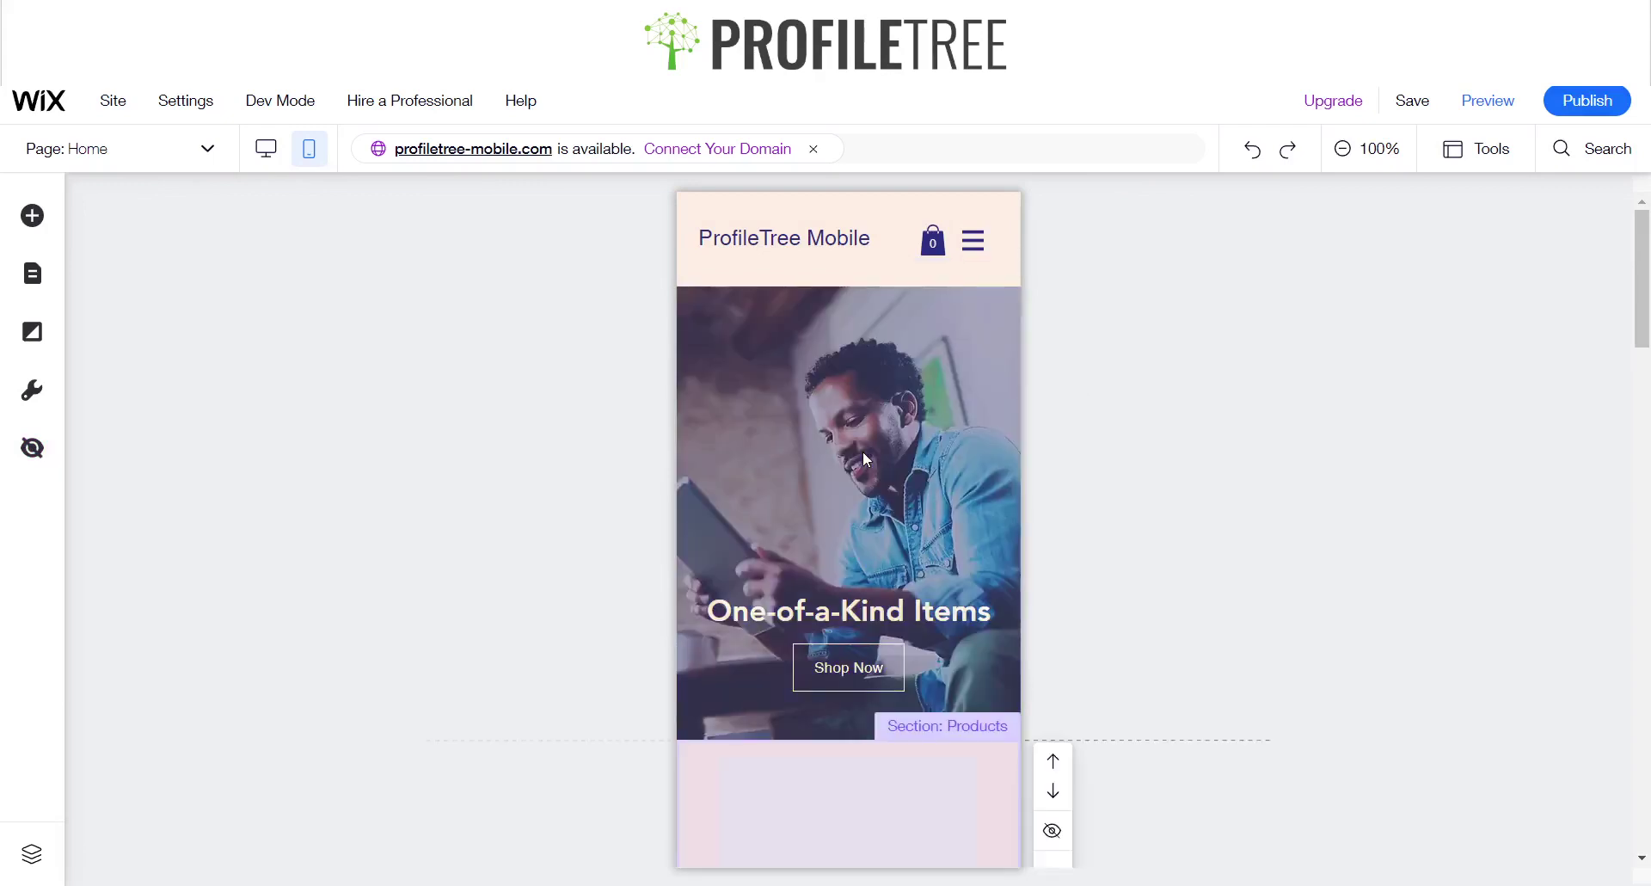
{"action": "scroll", "coordinate": [863, 459], "scroll_direction": "down", "scroll_amount": 3}
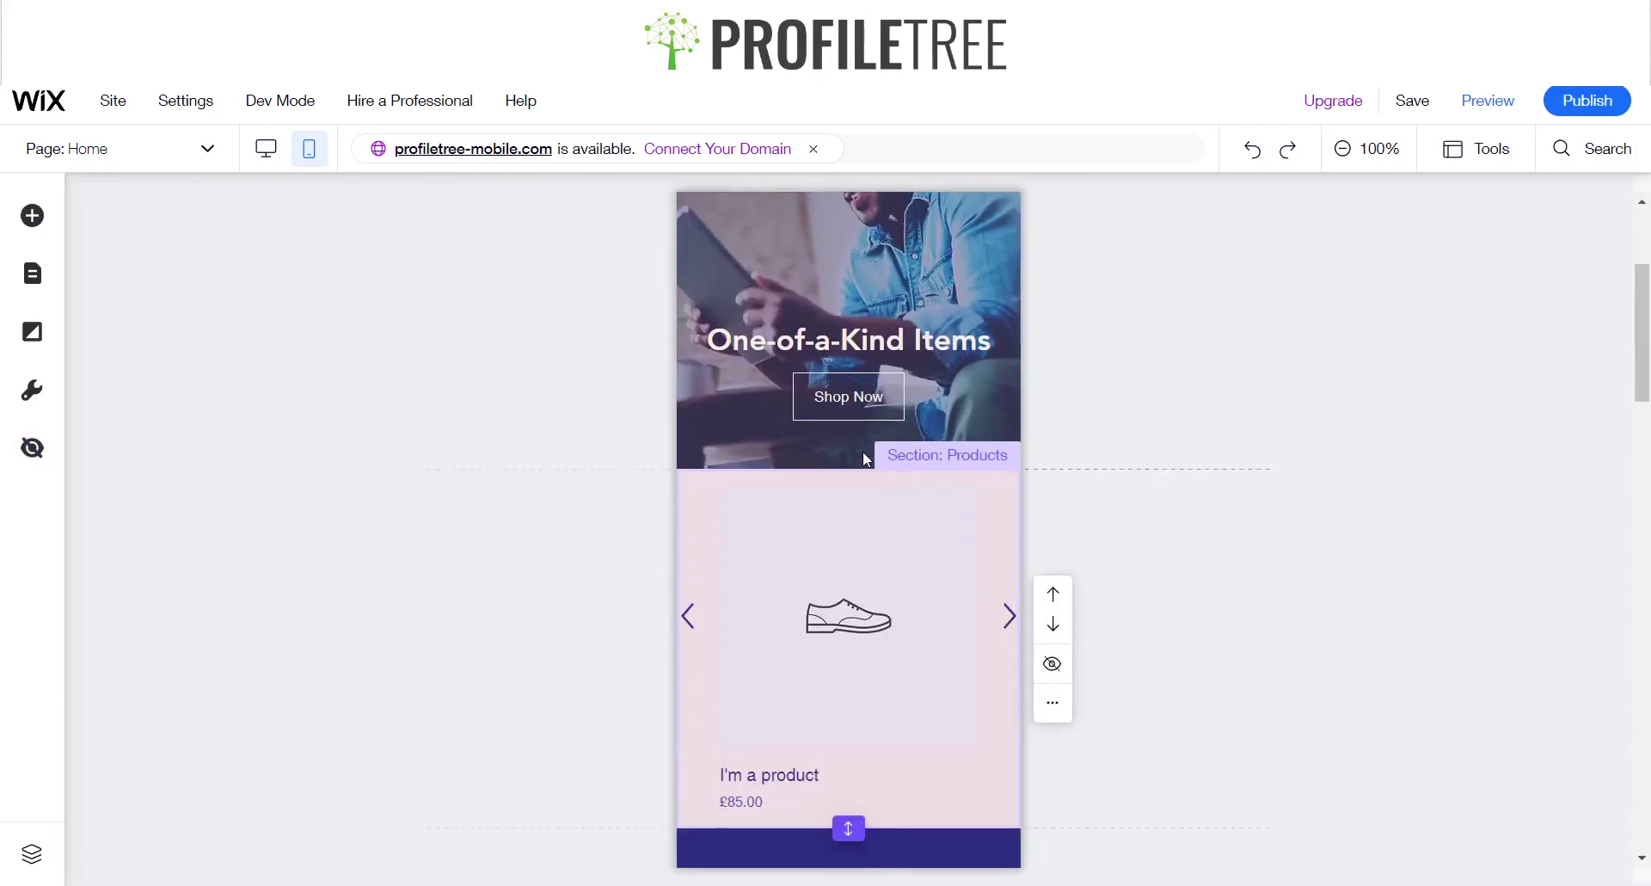
{"action": "left_click", "coordinate": [186, 102]}
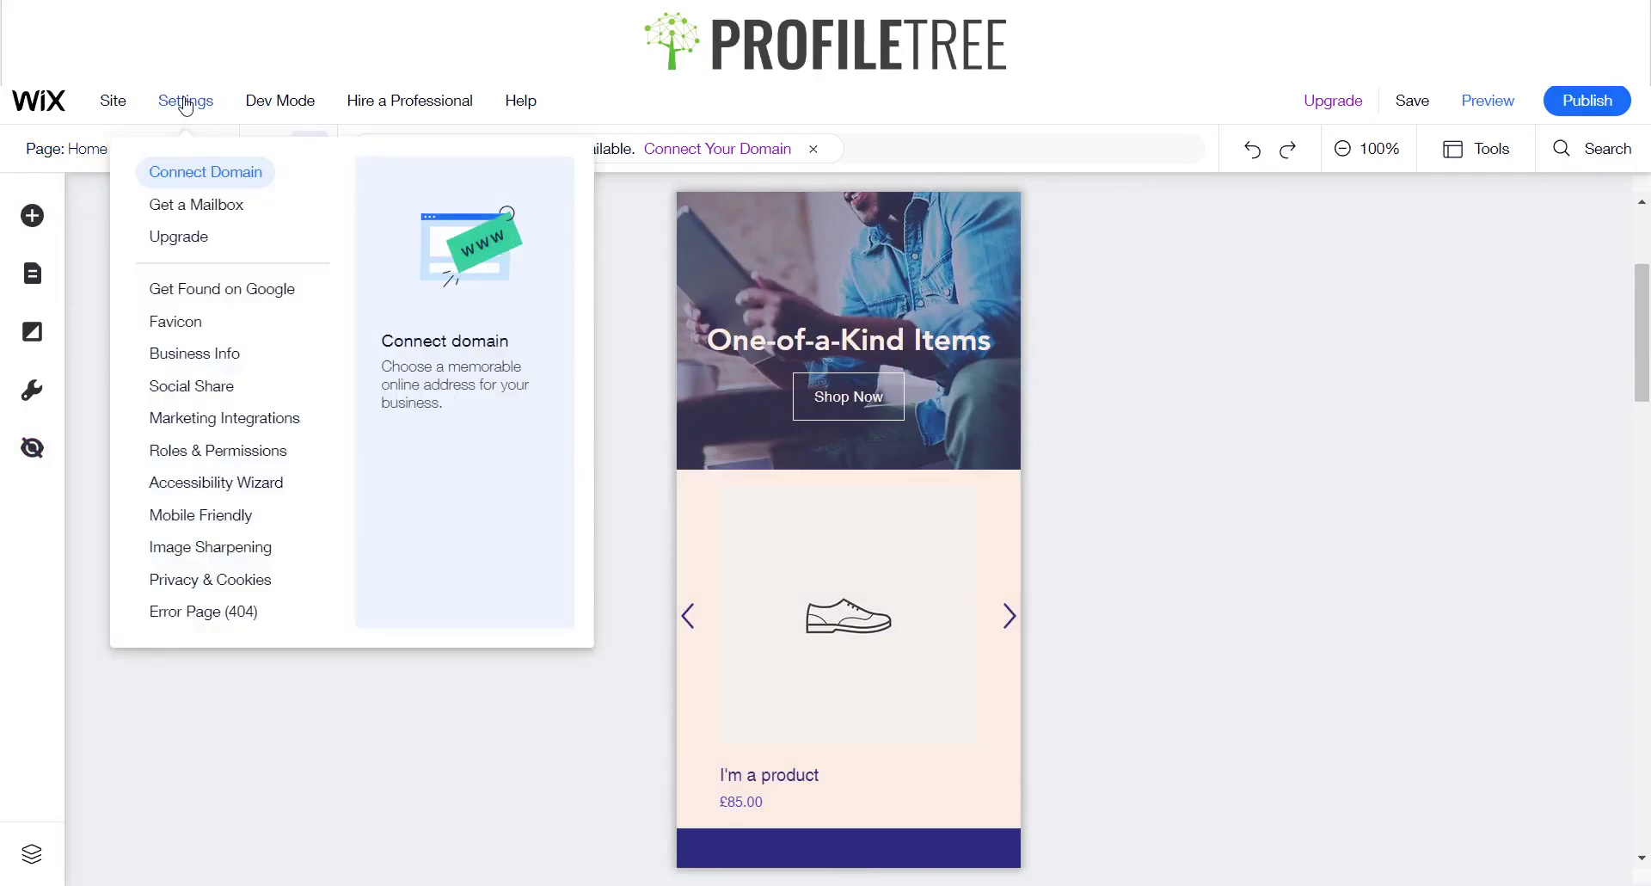
{"action": "left_click", "coordinate": [112, 98]}
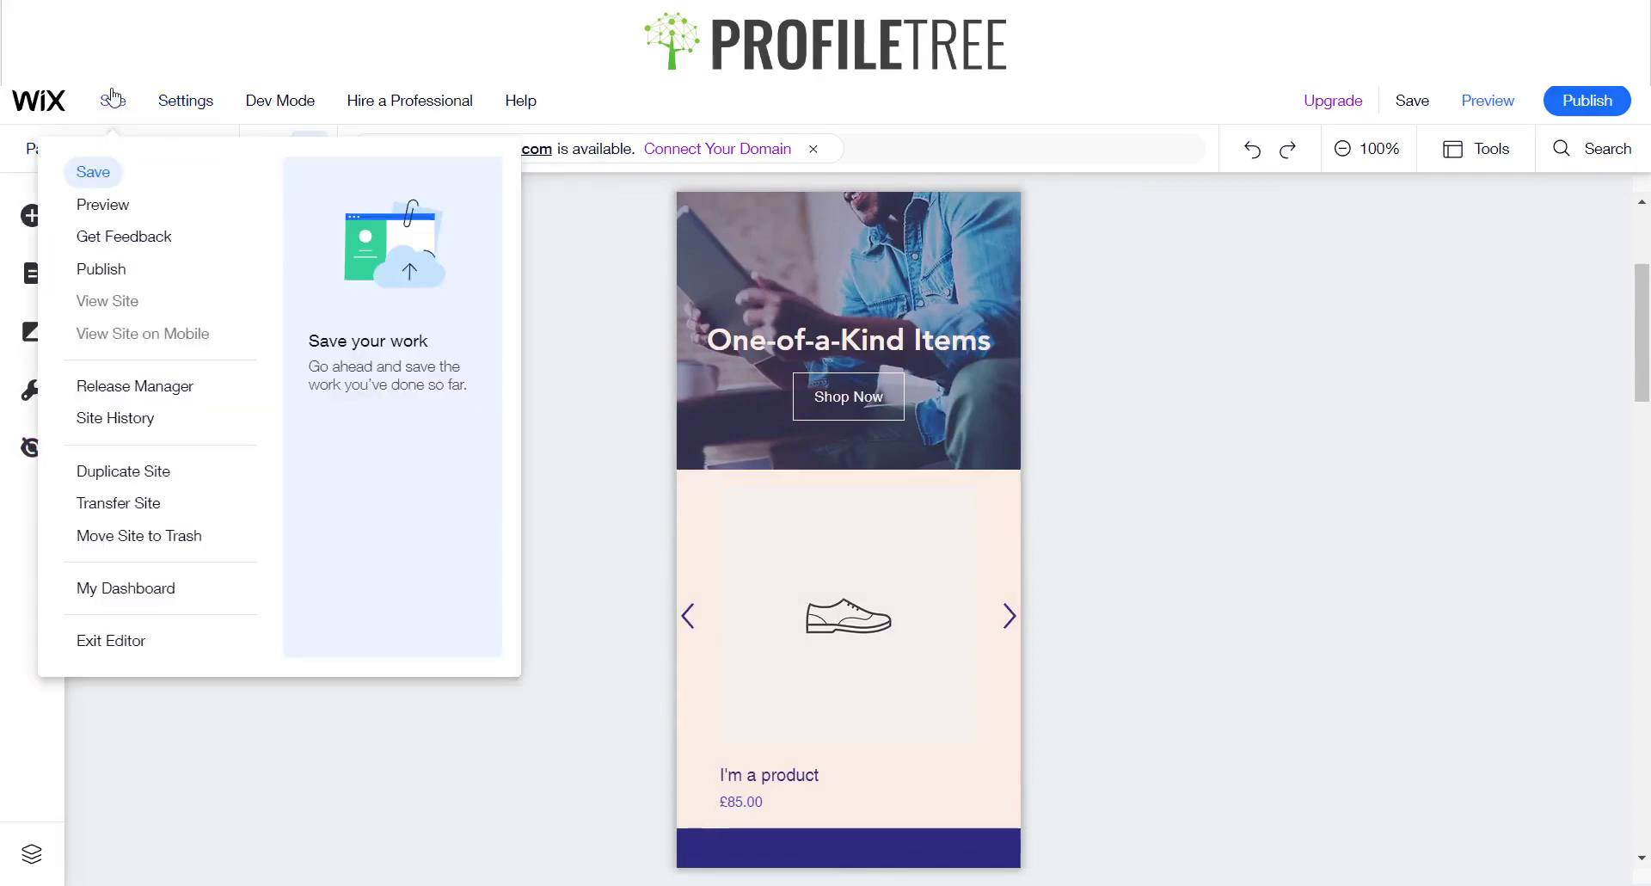
{"action": "left_click", "coordinate": [104, 419]}
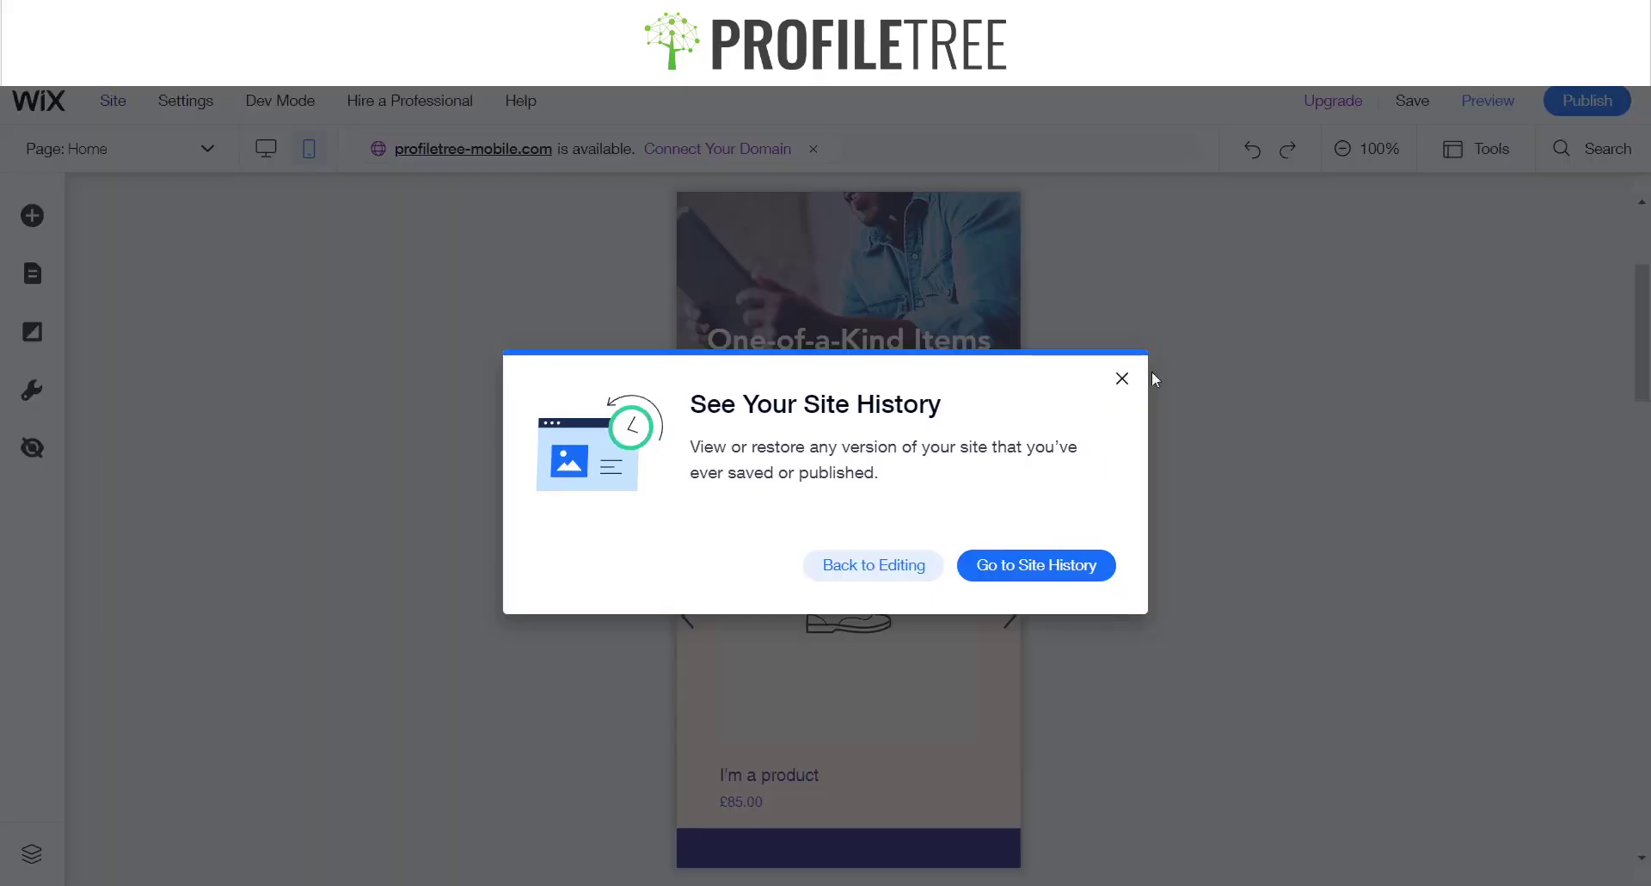
{"action": "left_click", "coordinate": [1122, 381]}
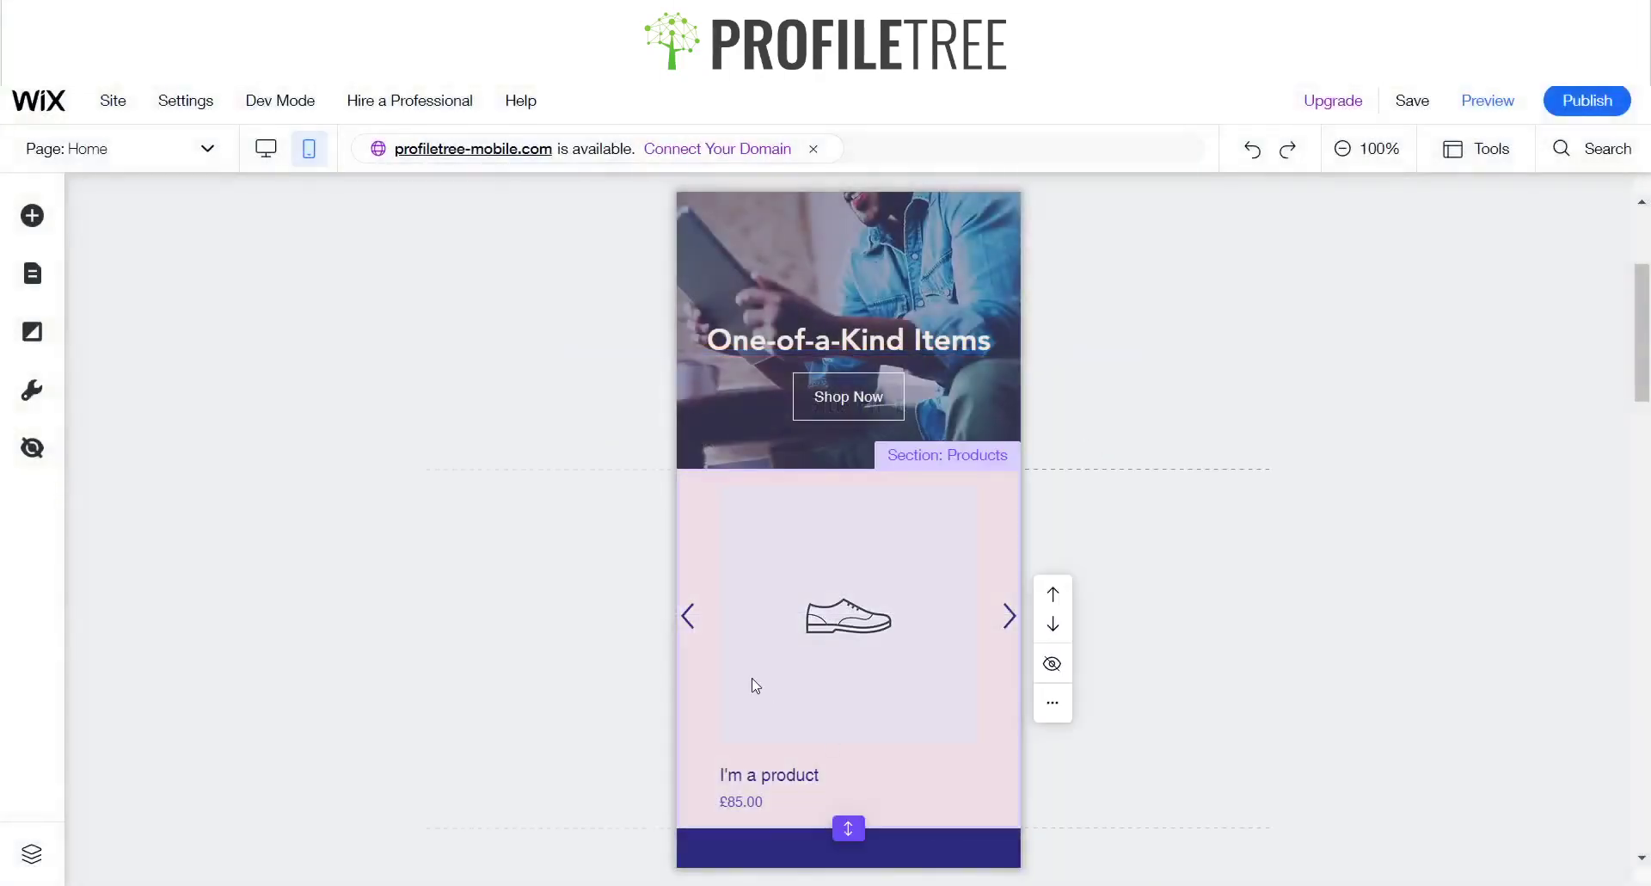
Hide the Instagram section on mobile so Send us a Note follows the image strip
{"action": "scroll", "coordinate": [753, 681], "scroll_direction": "down", "scroll_amount": 5}
{"action": "scroll", "coordinate": [755, 684], "scroll_direction": "down", "scroll_amount": 15}
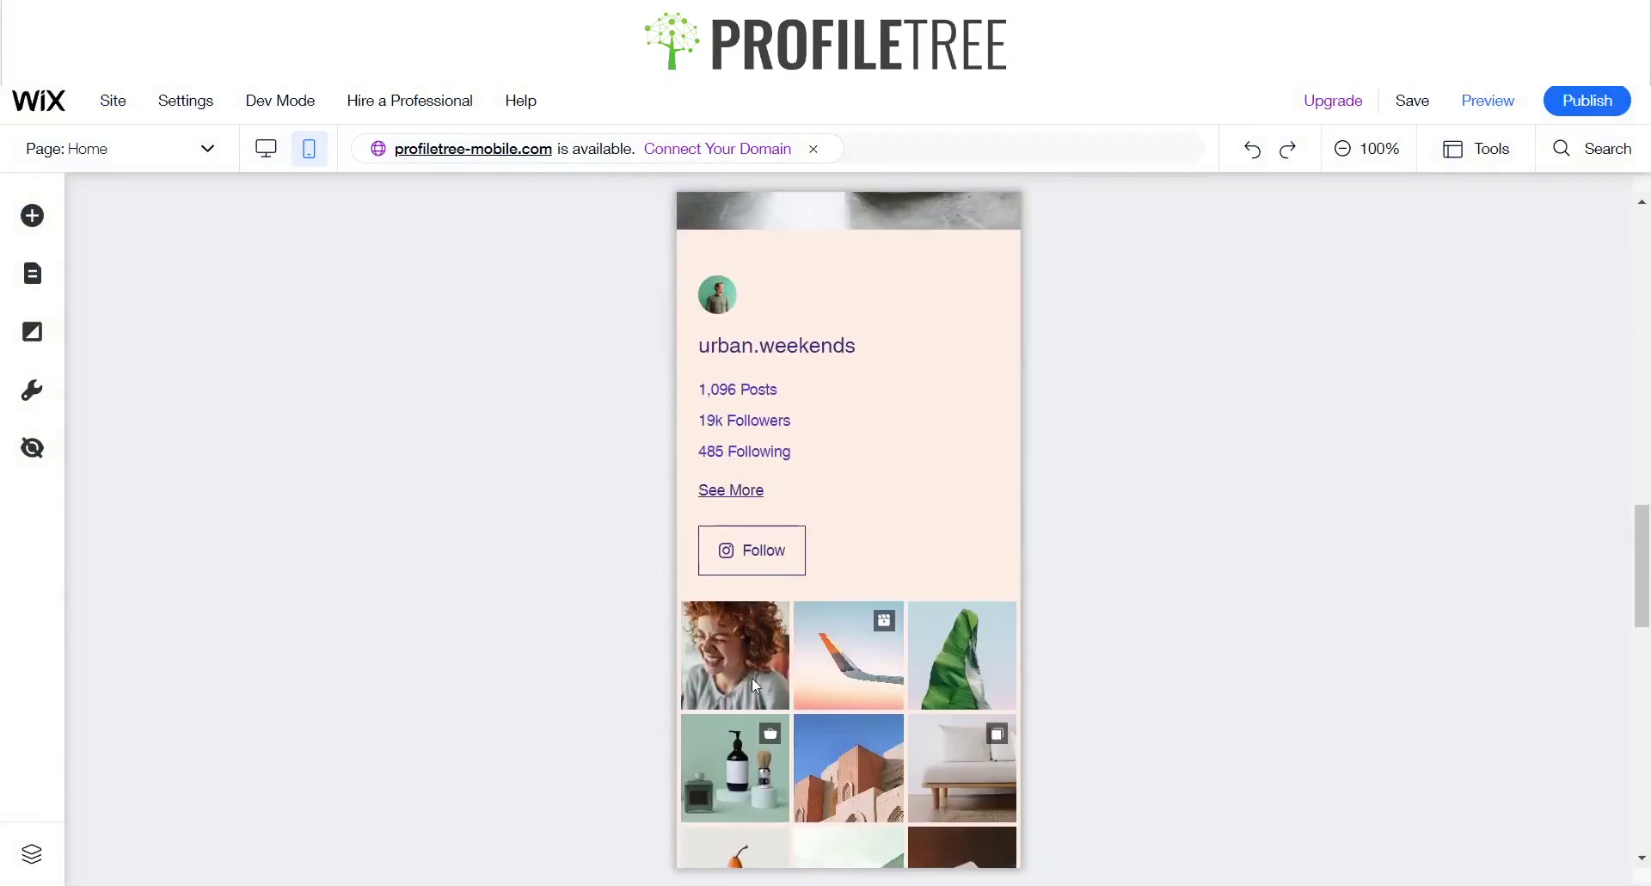
{"action": "scroll", "coordinate": [755, 684], "scroll_direction": "down", "scroll_amount": 8}
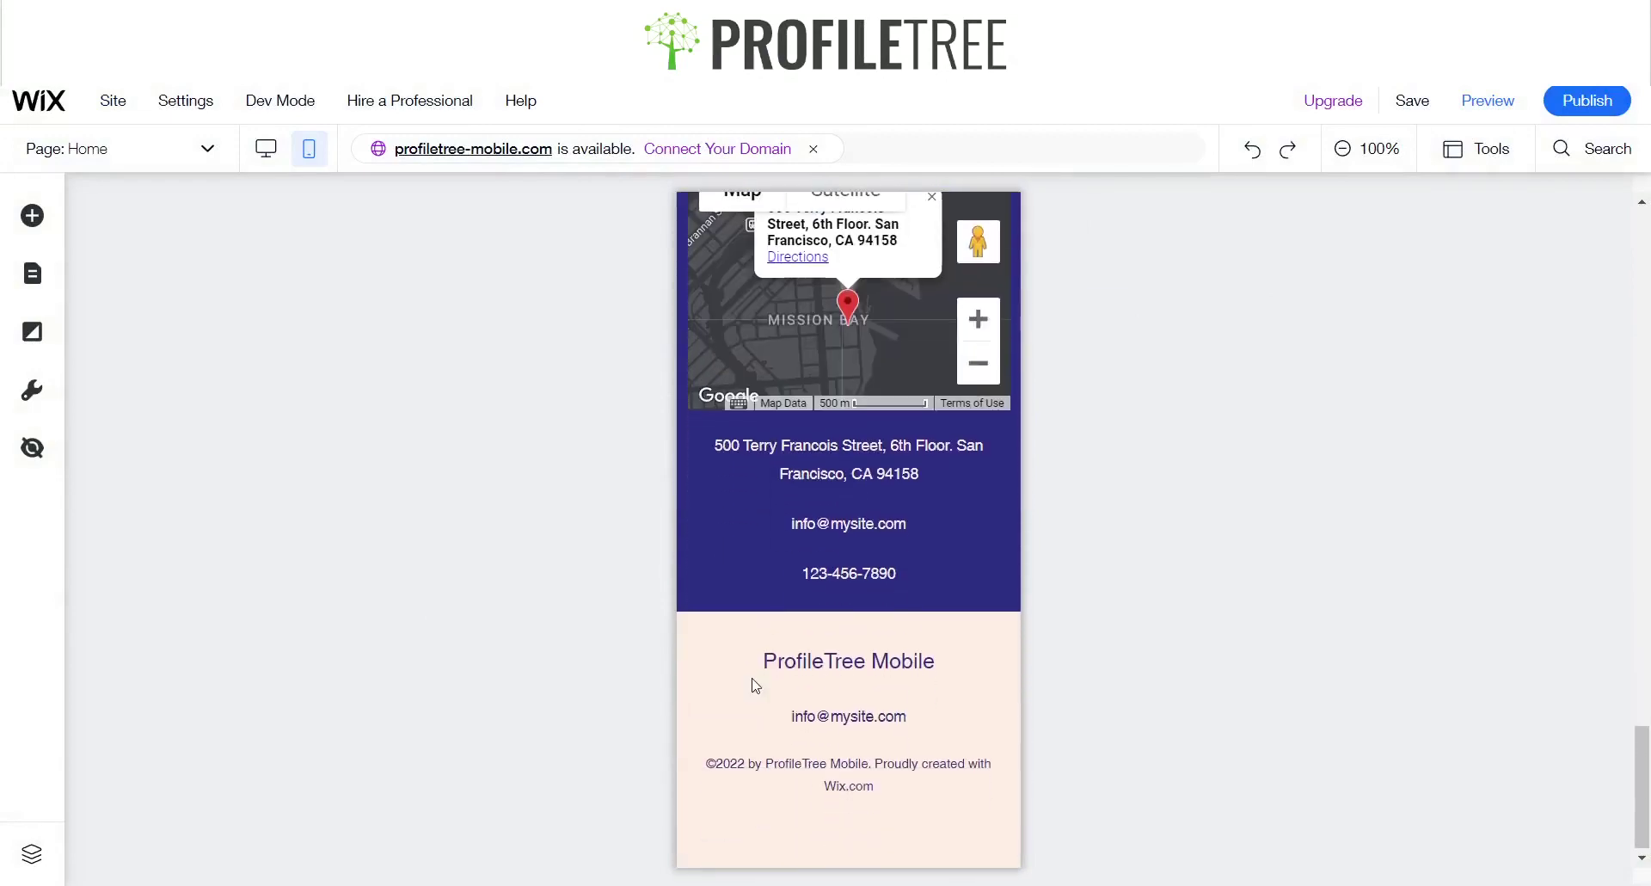
{"action": "scroll", "coordinate": [753, 681], "scroll_direction": "up", "scroll_amount": 6}
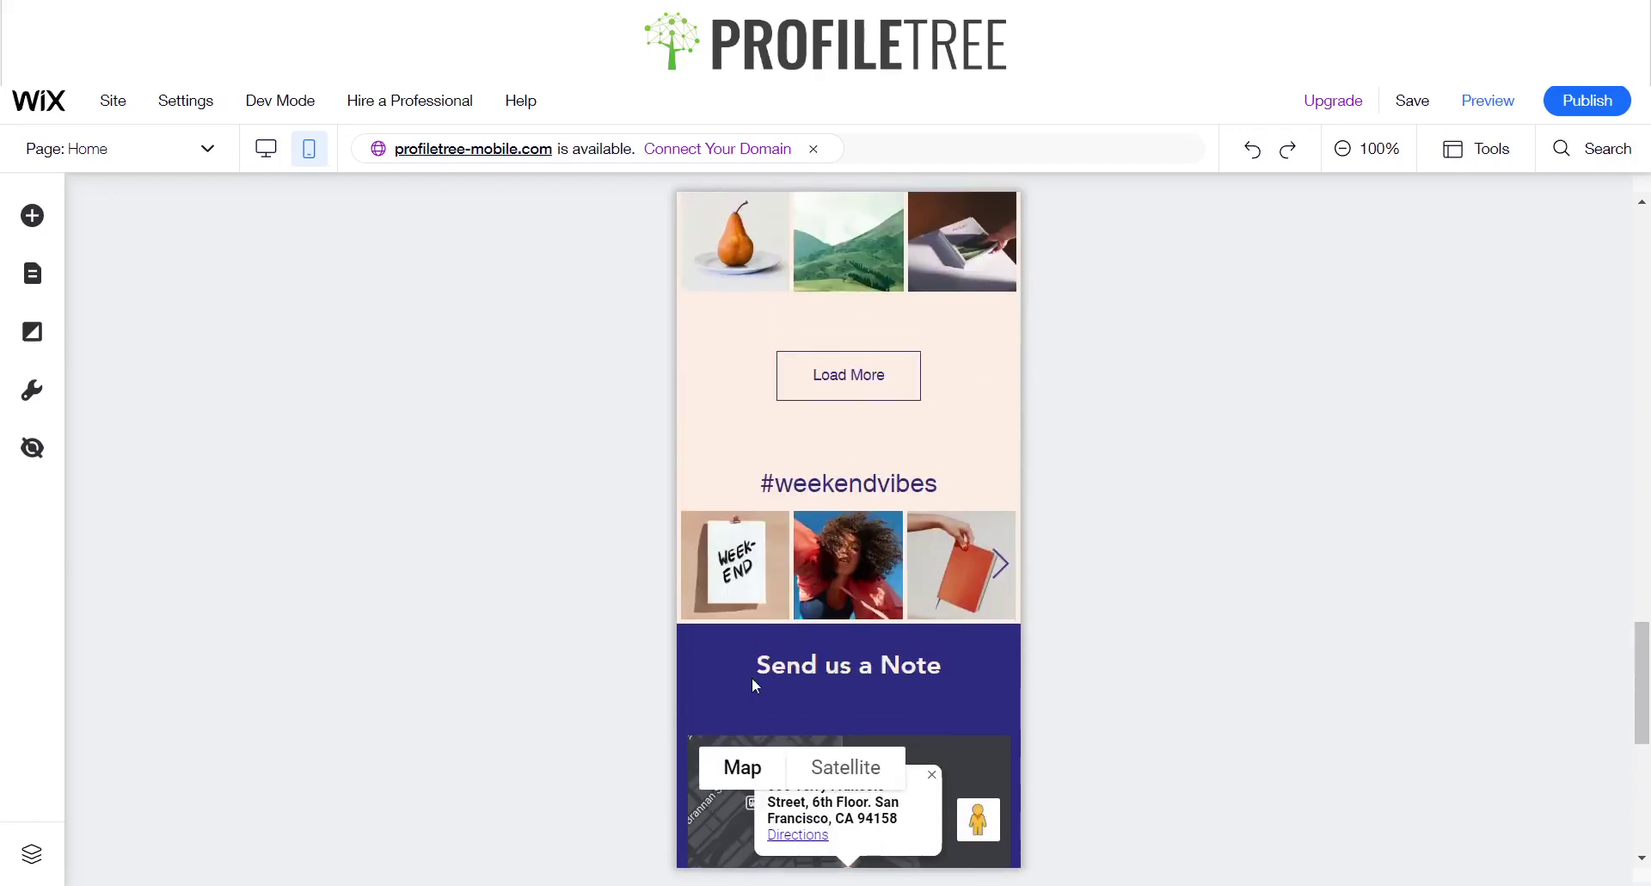
{"action": "scroll", "coordinate": [755, 685], "scroll_direction": "up", "scroll_amount": 6}
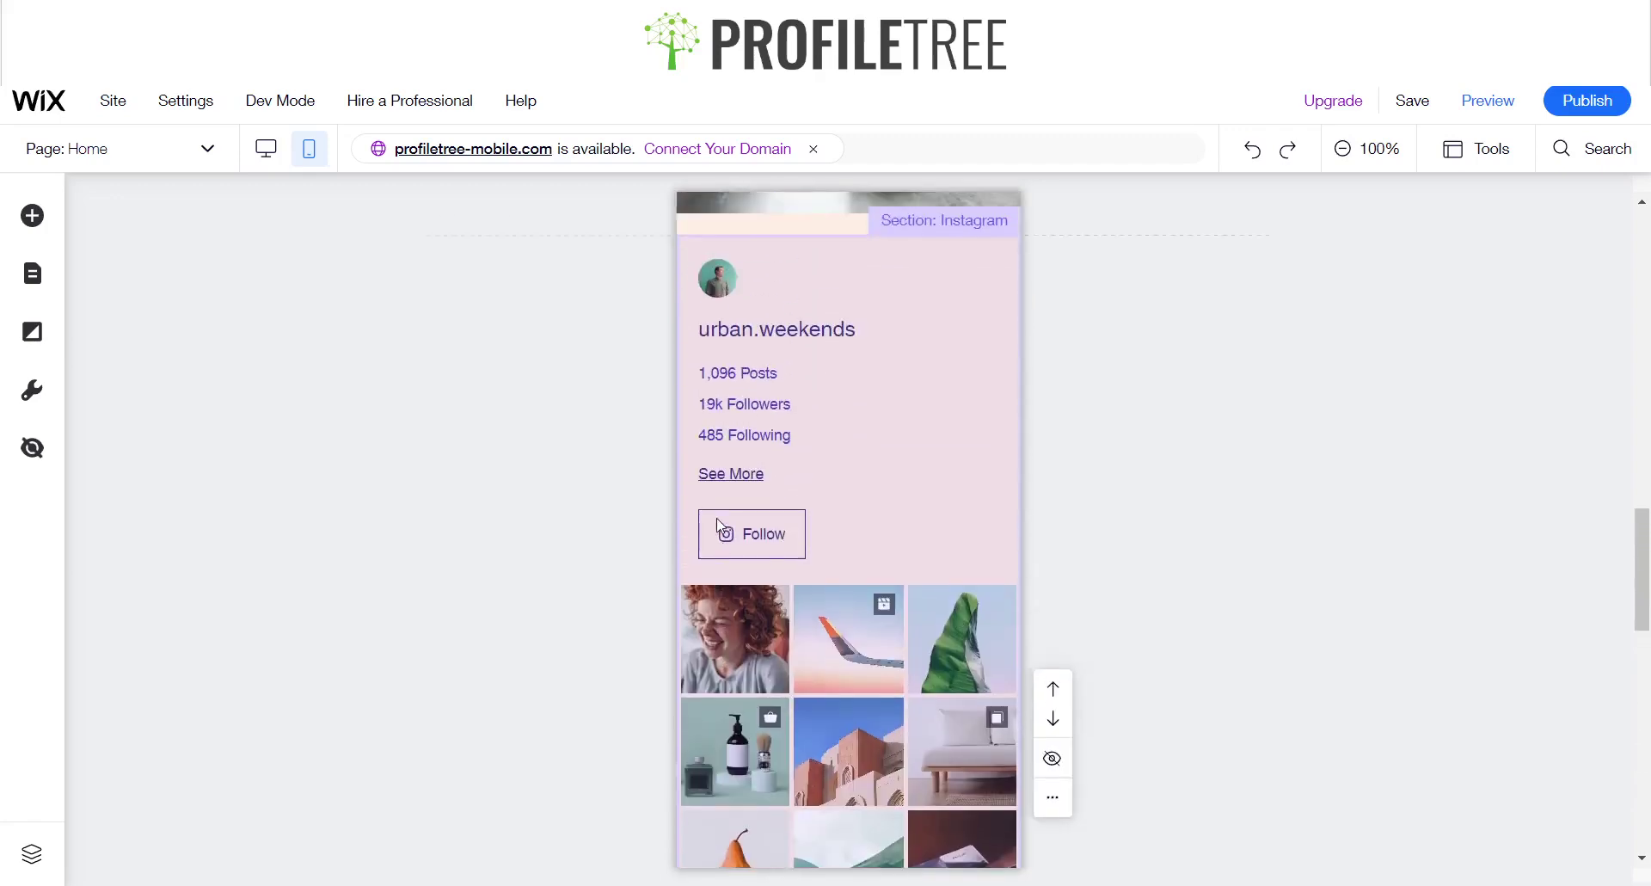
{"action": "scroll", "coordinate": [720, 524], "scroll_direction": "up", "scroll_amount": 1}
{"action": "left_click", "coordinate": [917, 502]}
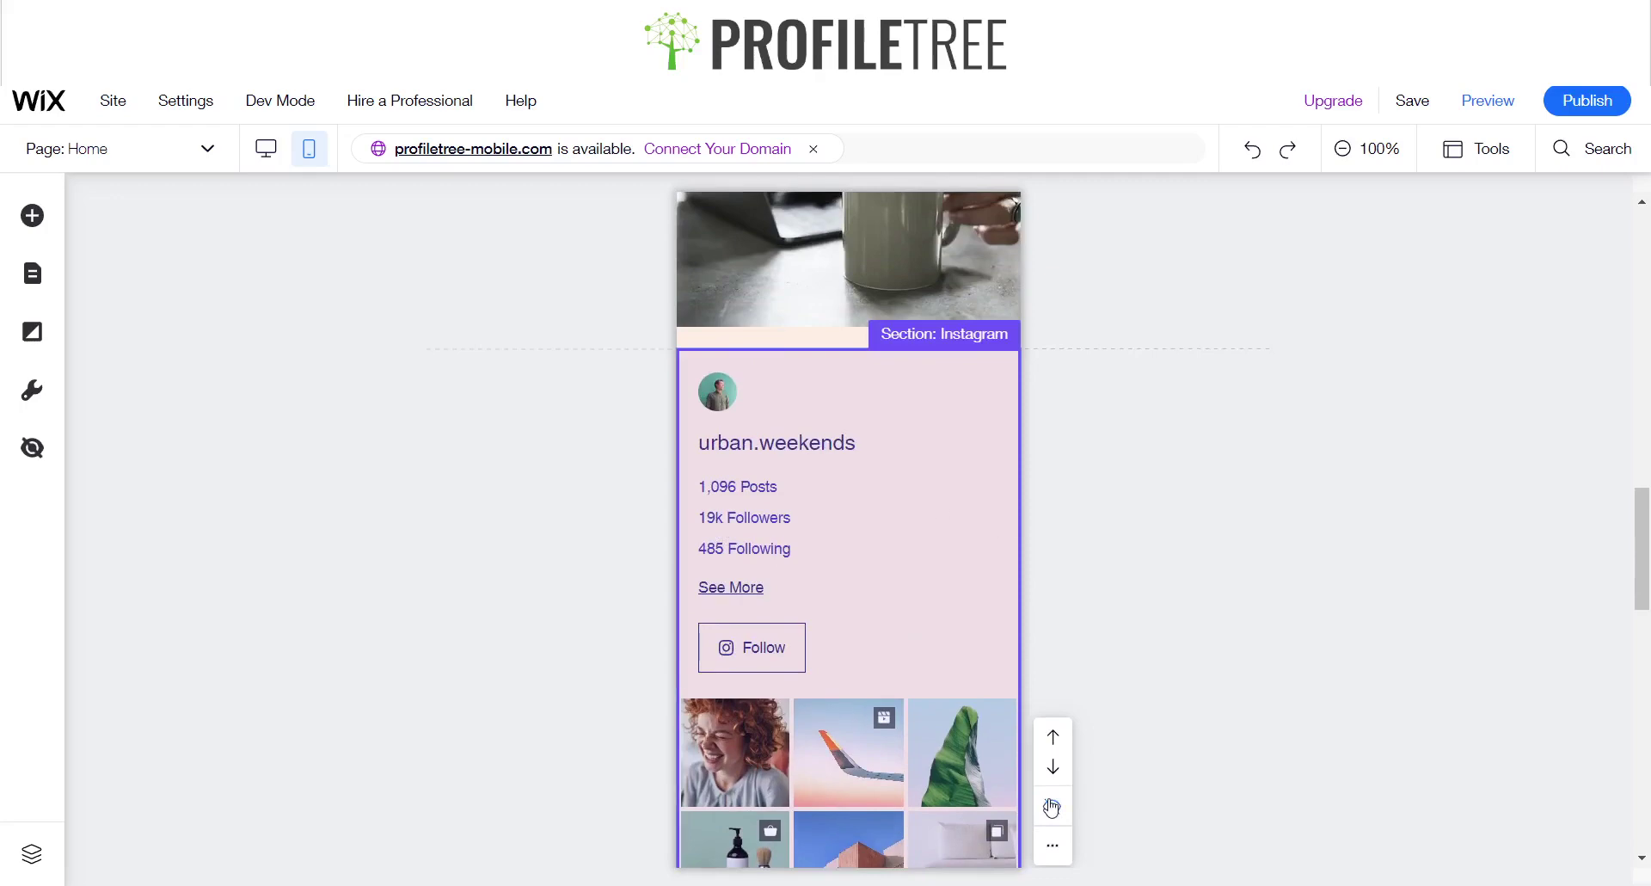
{"action": "left_click", "coordinate": [1050, 807]}
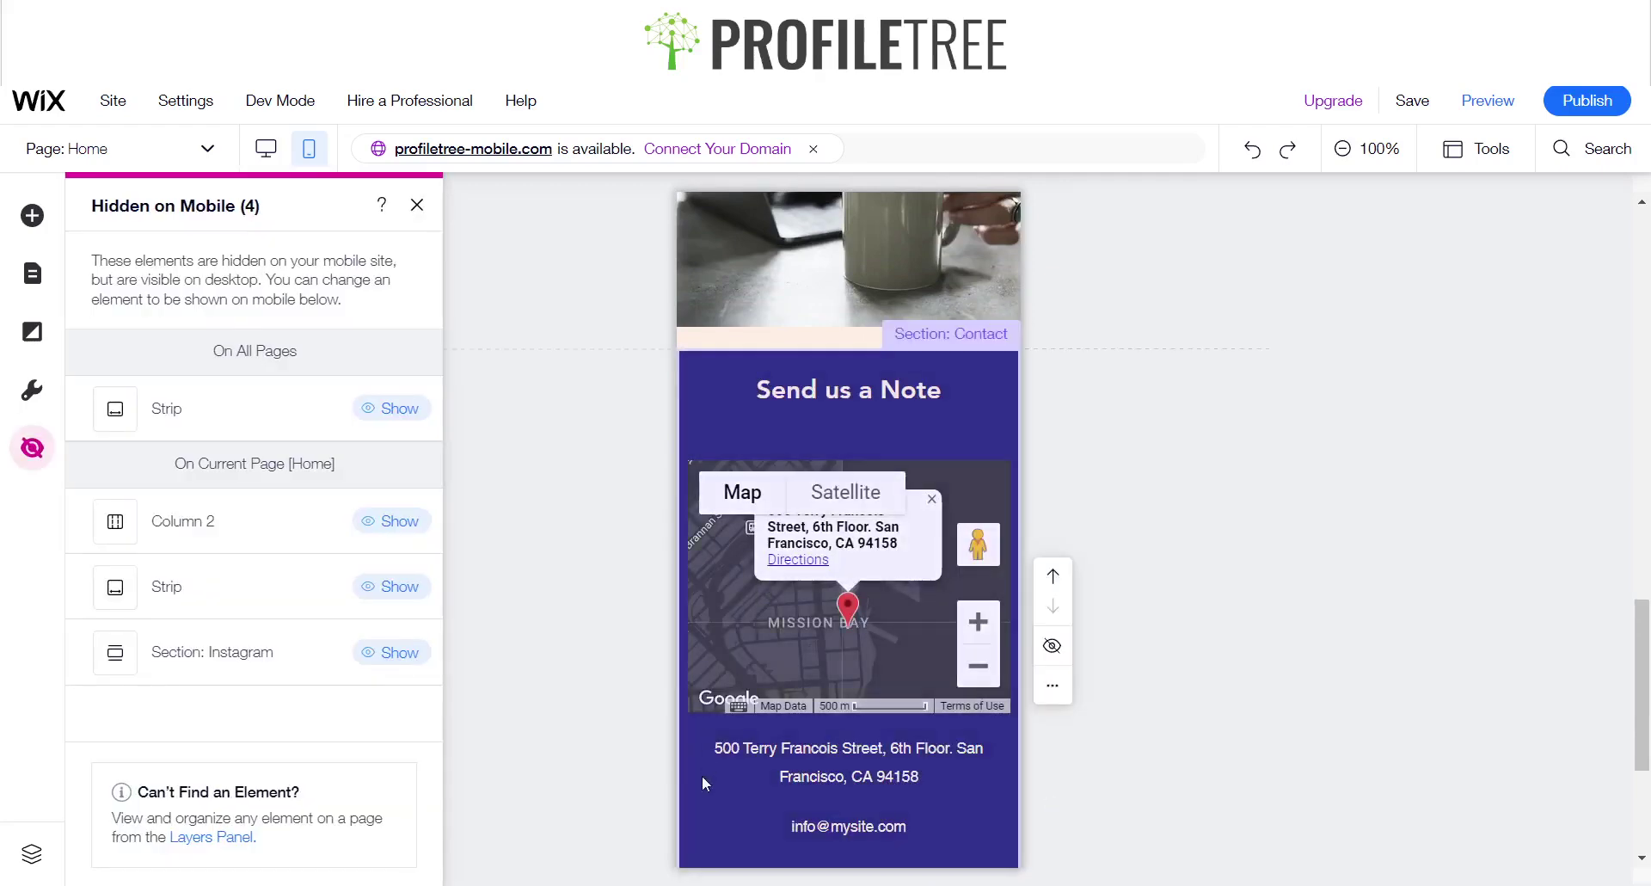
Hide the strip inside the Contact section from mobile
{"action": "left_click", "coordinate": [703, 788]}
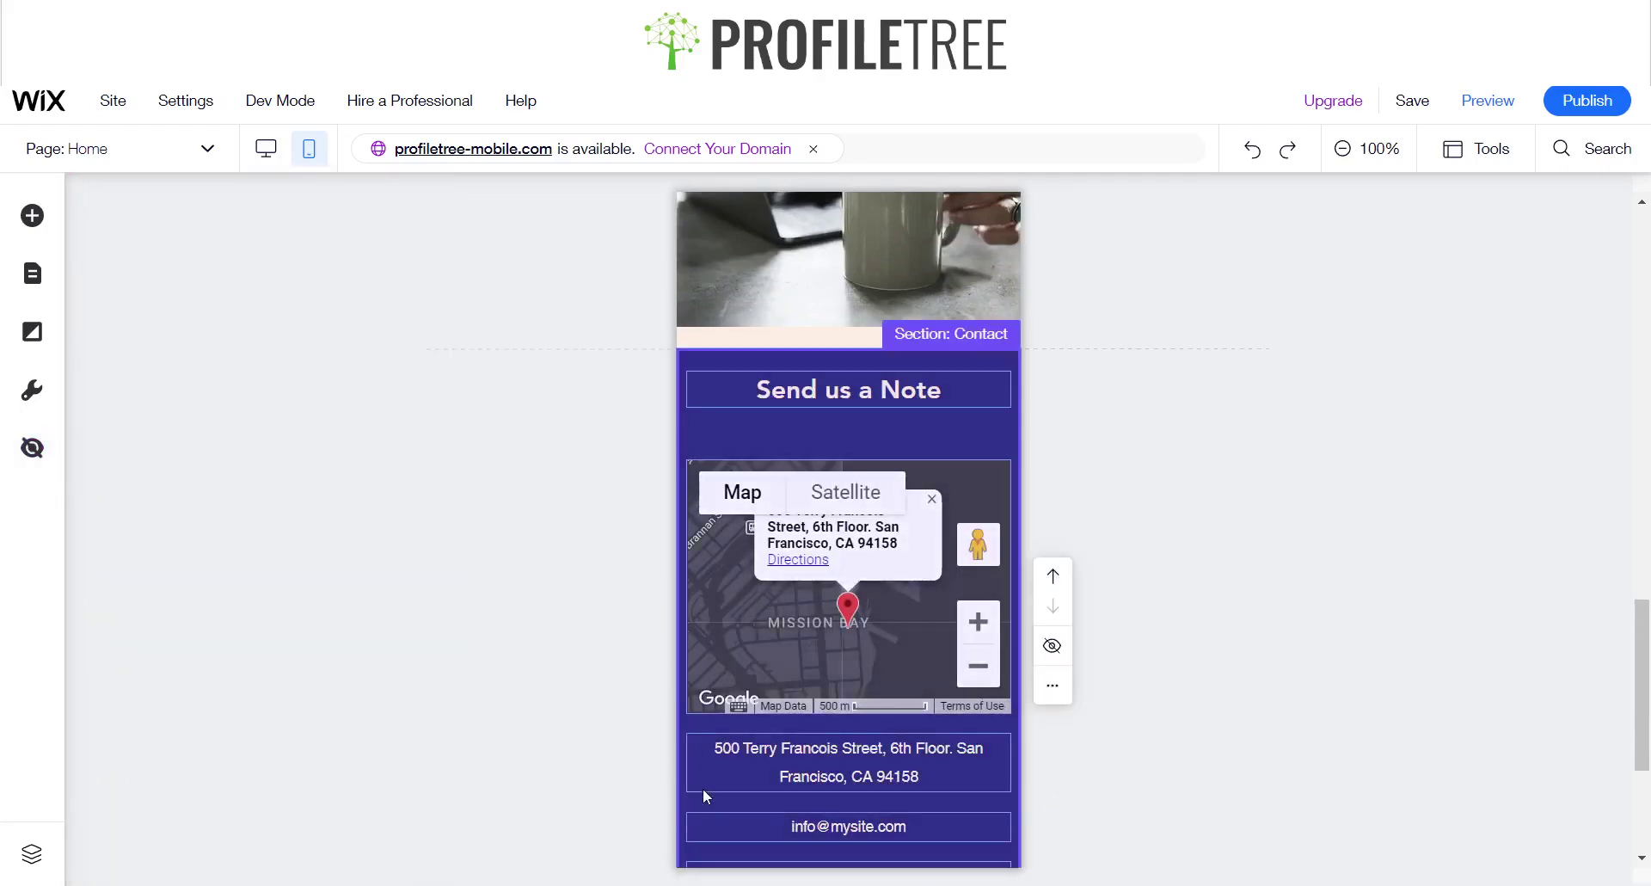
{"action": "left_click", "coordinate": [939, 436]}
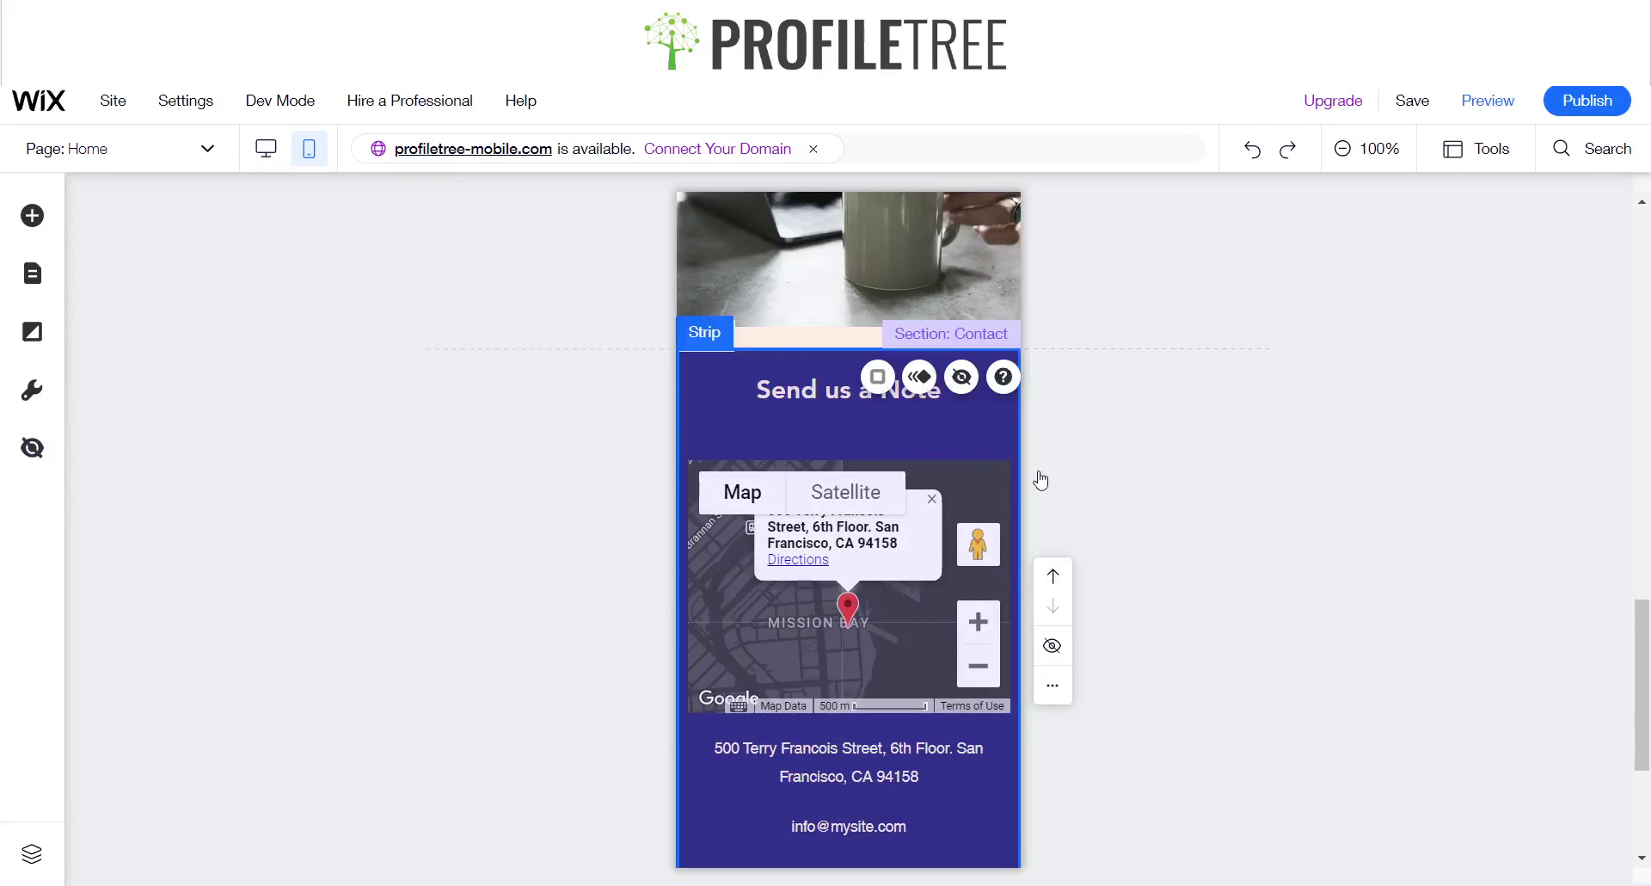
{"action": "left_click", "coordinate": [965, 379]}
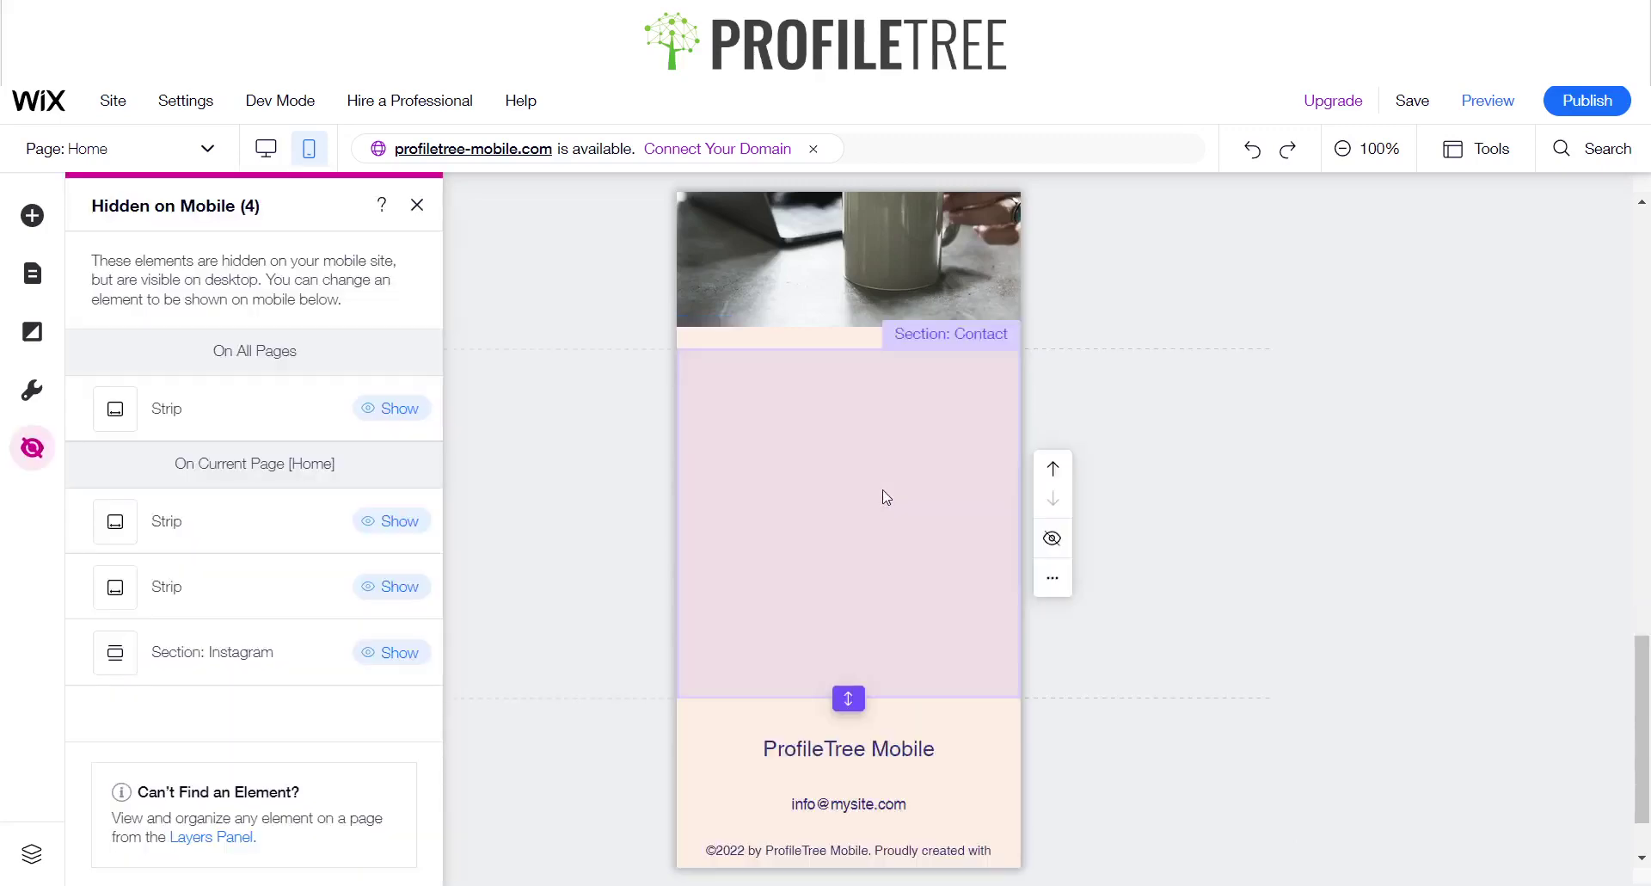
Hide the whole Contact section from mobile and close the hidden-elements list
{"action": "left_click", "coordinate": [886, 498]}
{"action": "left_click", "coordinate": [1052, 538]}
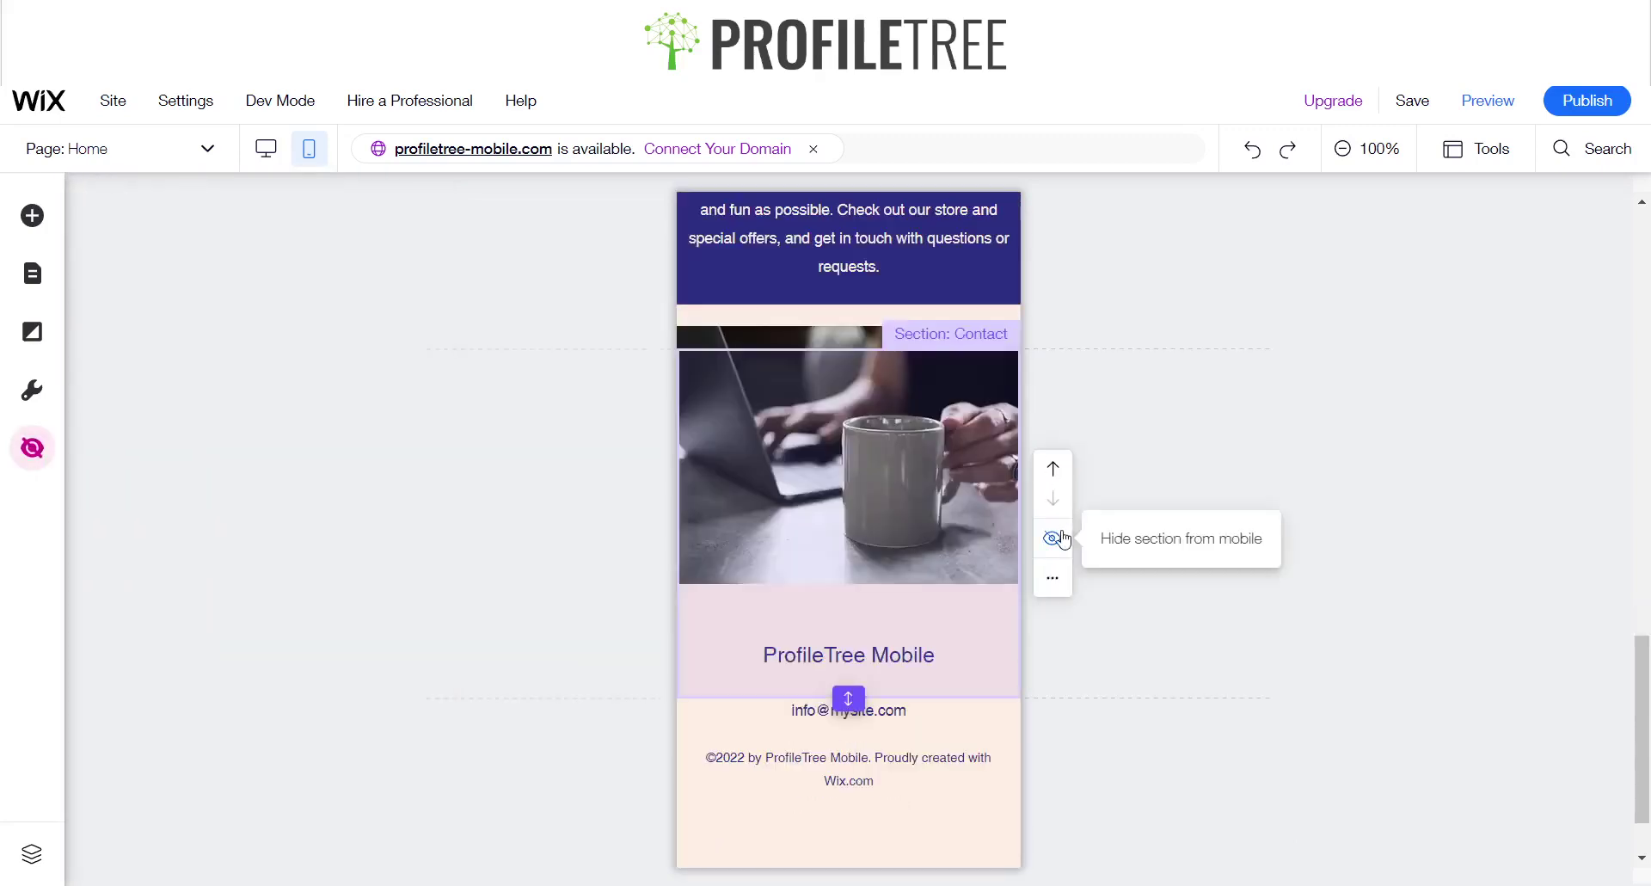
{"action": "scroll", "coordinate": [851, 641], "scroll_direction": "up", "scroll_amount": 10}
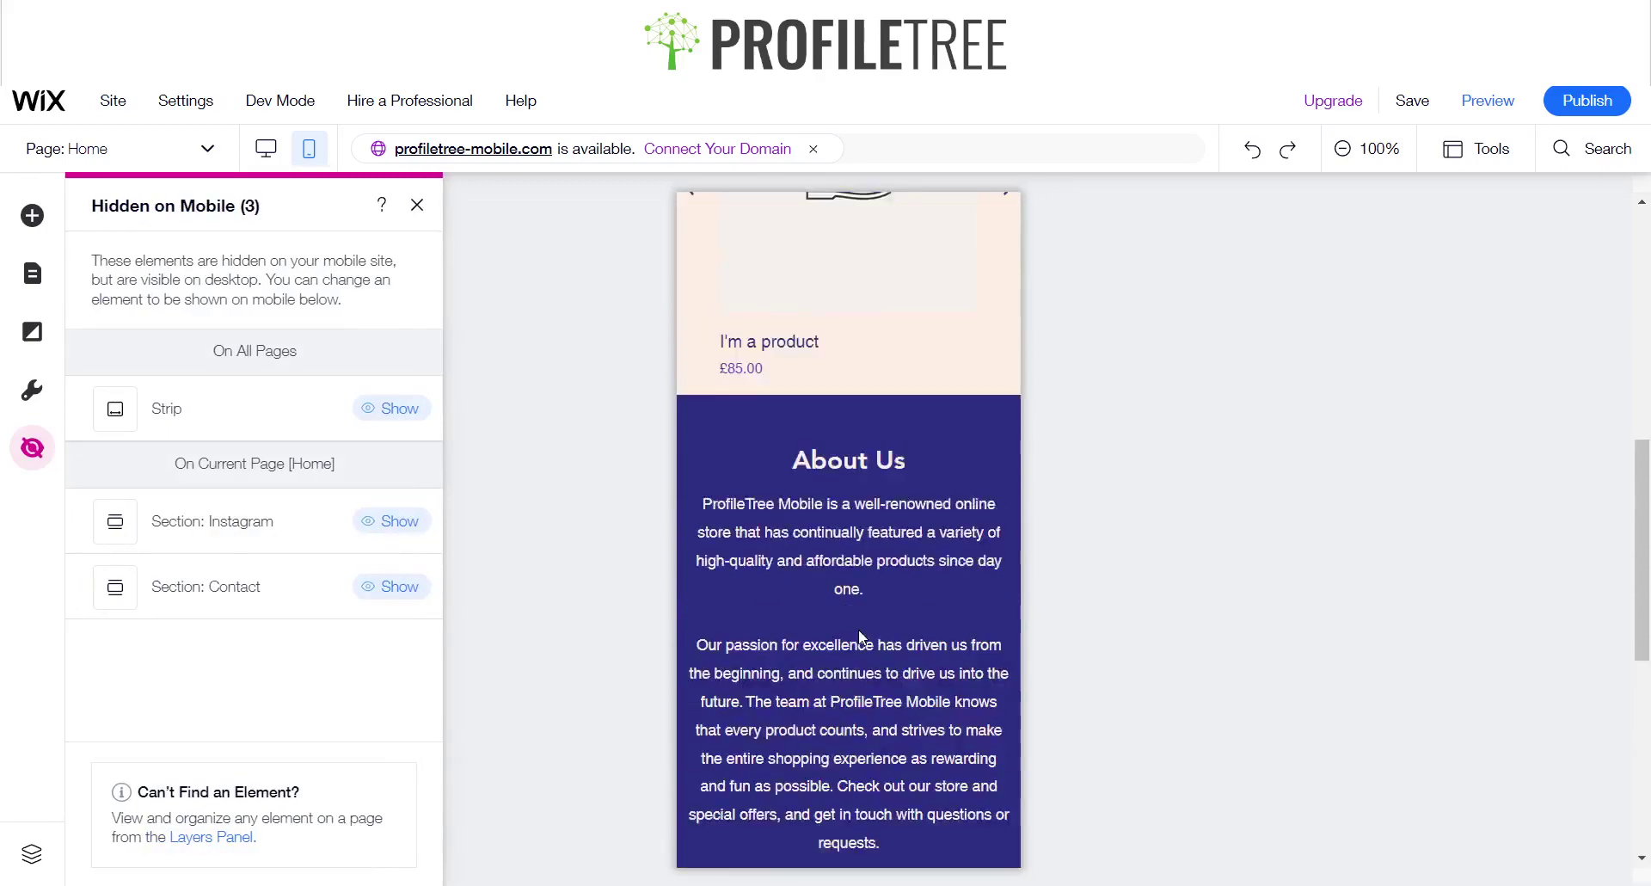
{"action": "scroll", "coordinate": [860, 635], "scroll_direction": "up", "scroll_amount": 6}
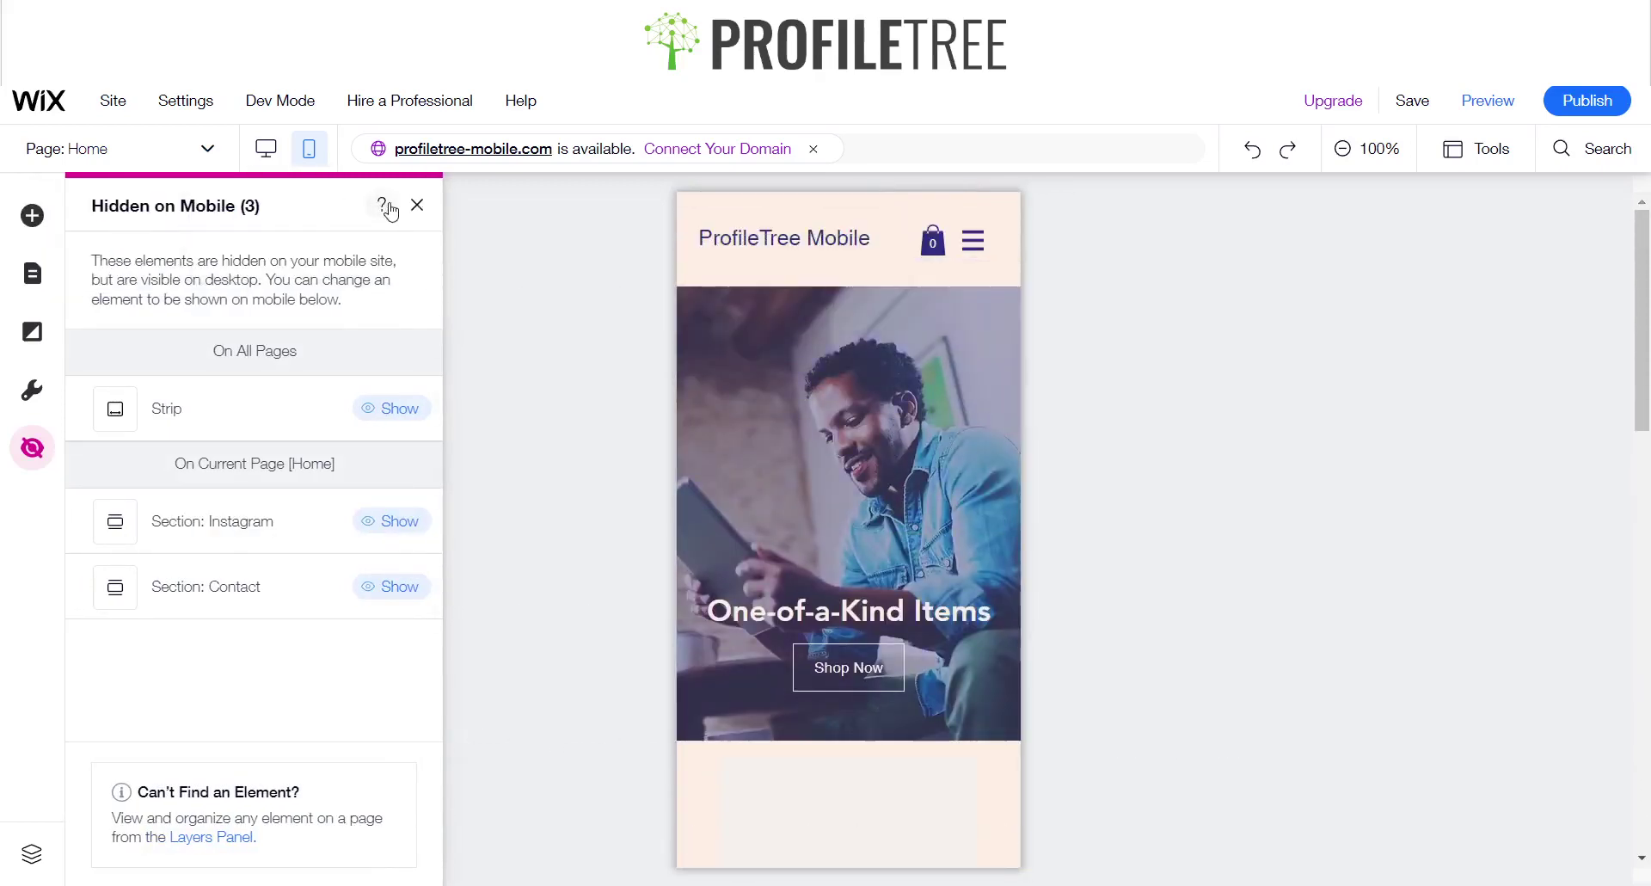
{"action": "left_click", "coordinate": [417, 205]}
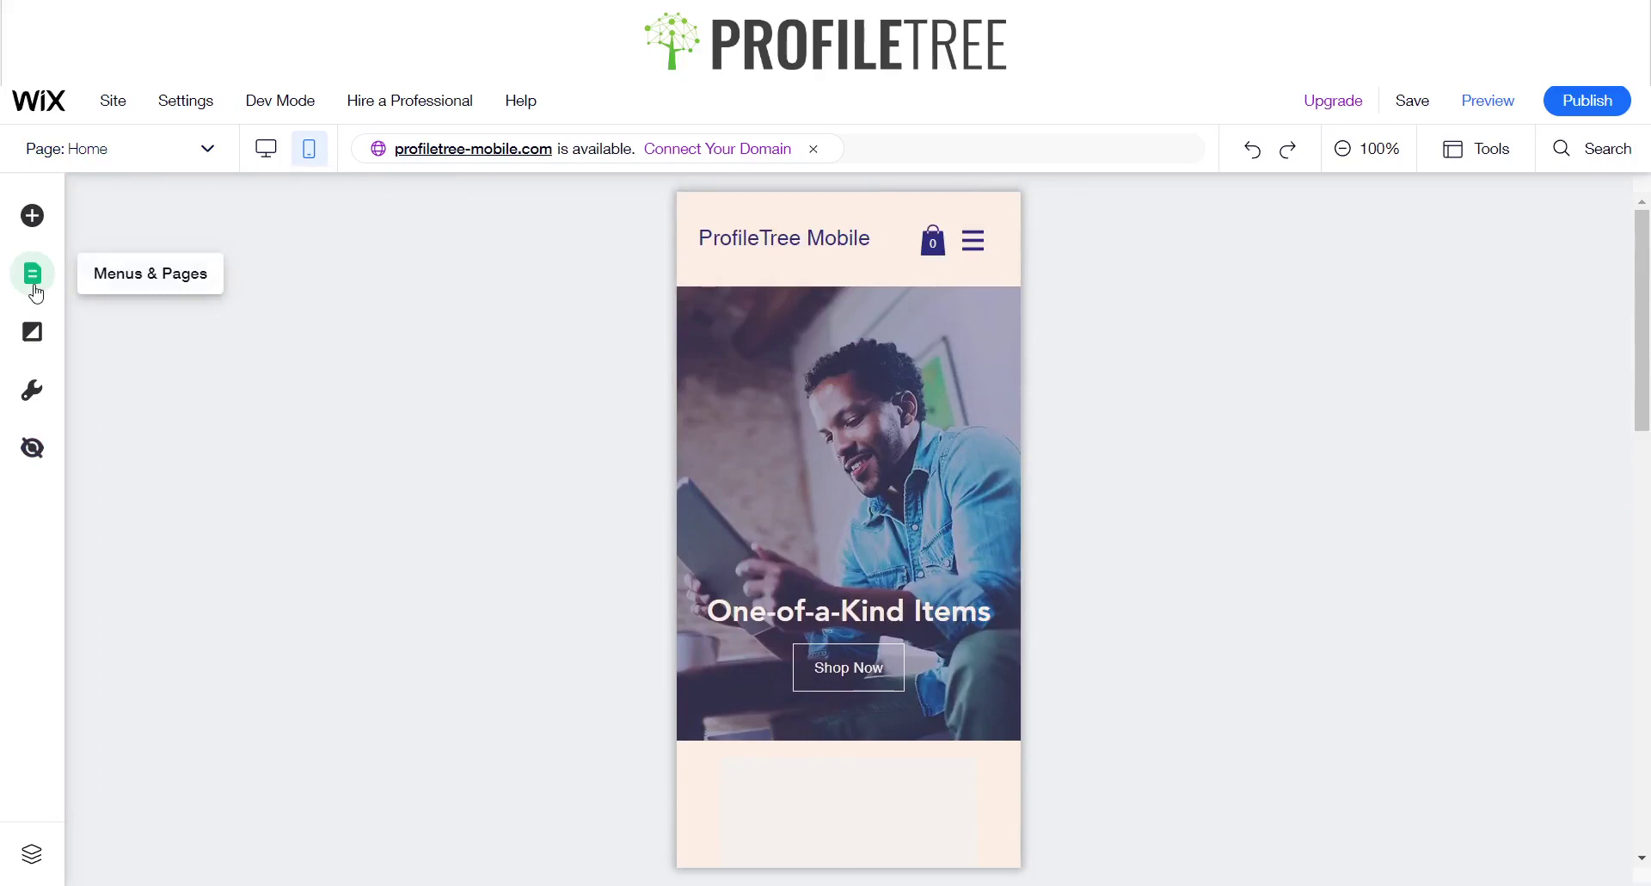
Switch the mobile canvas to the About Us page from the Site Menu list
{"action": "left_click", "coordinate": [35, 284]}
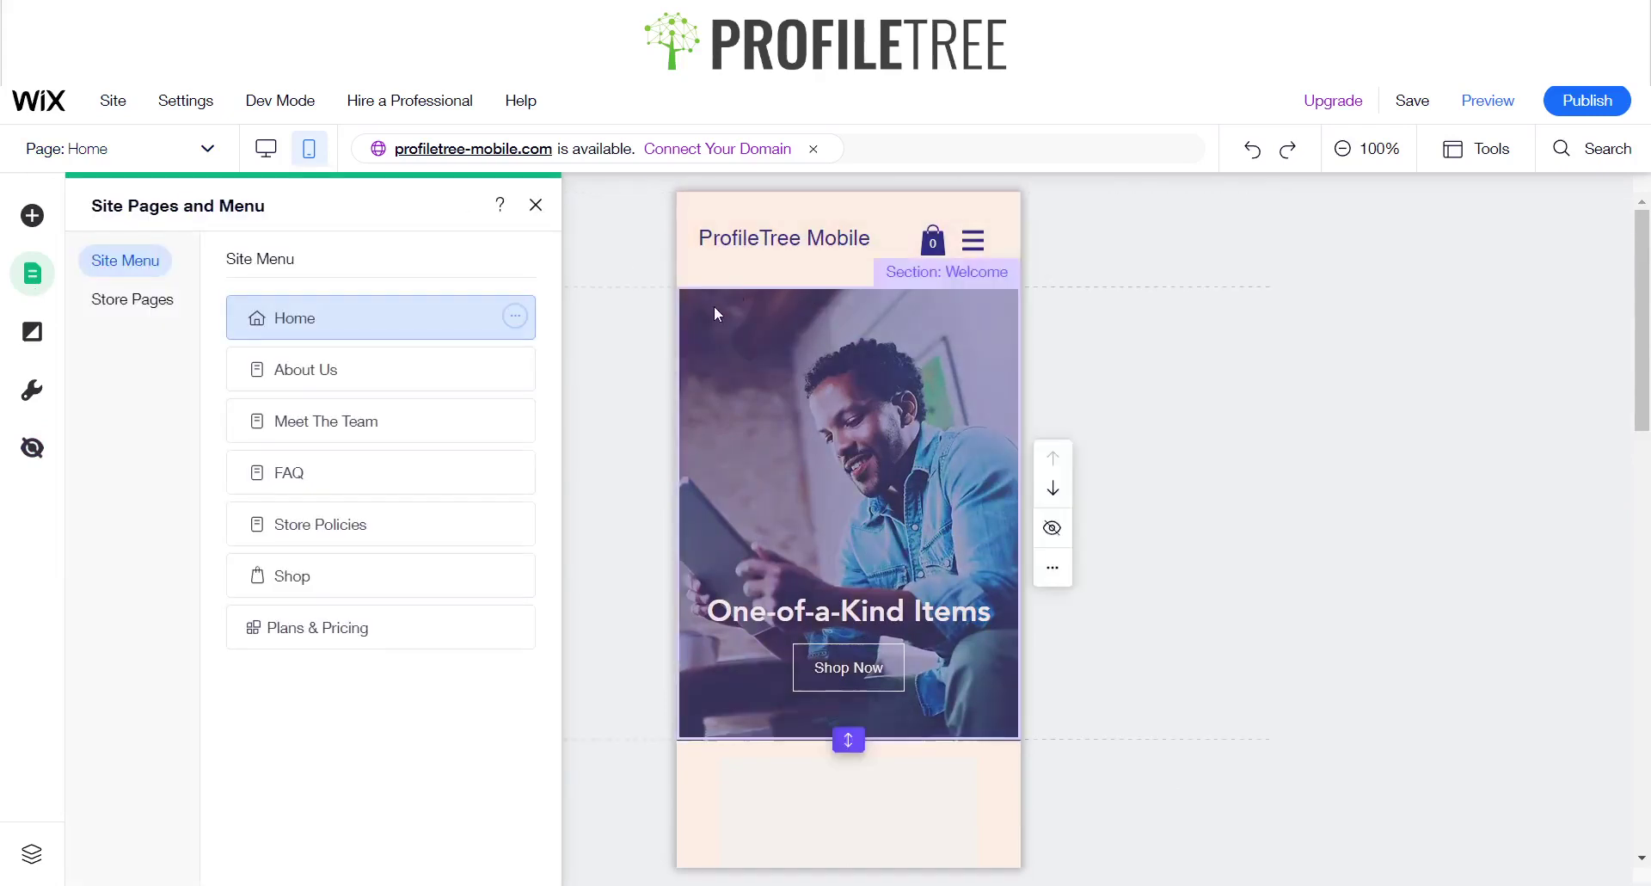
{"action": "left_click", "coordinate": [288, 387]}
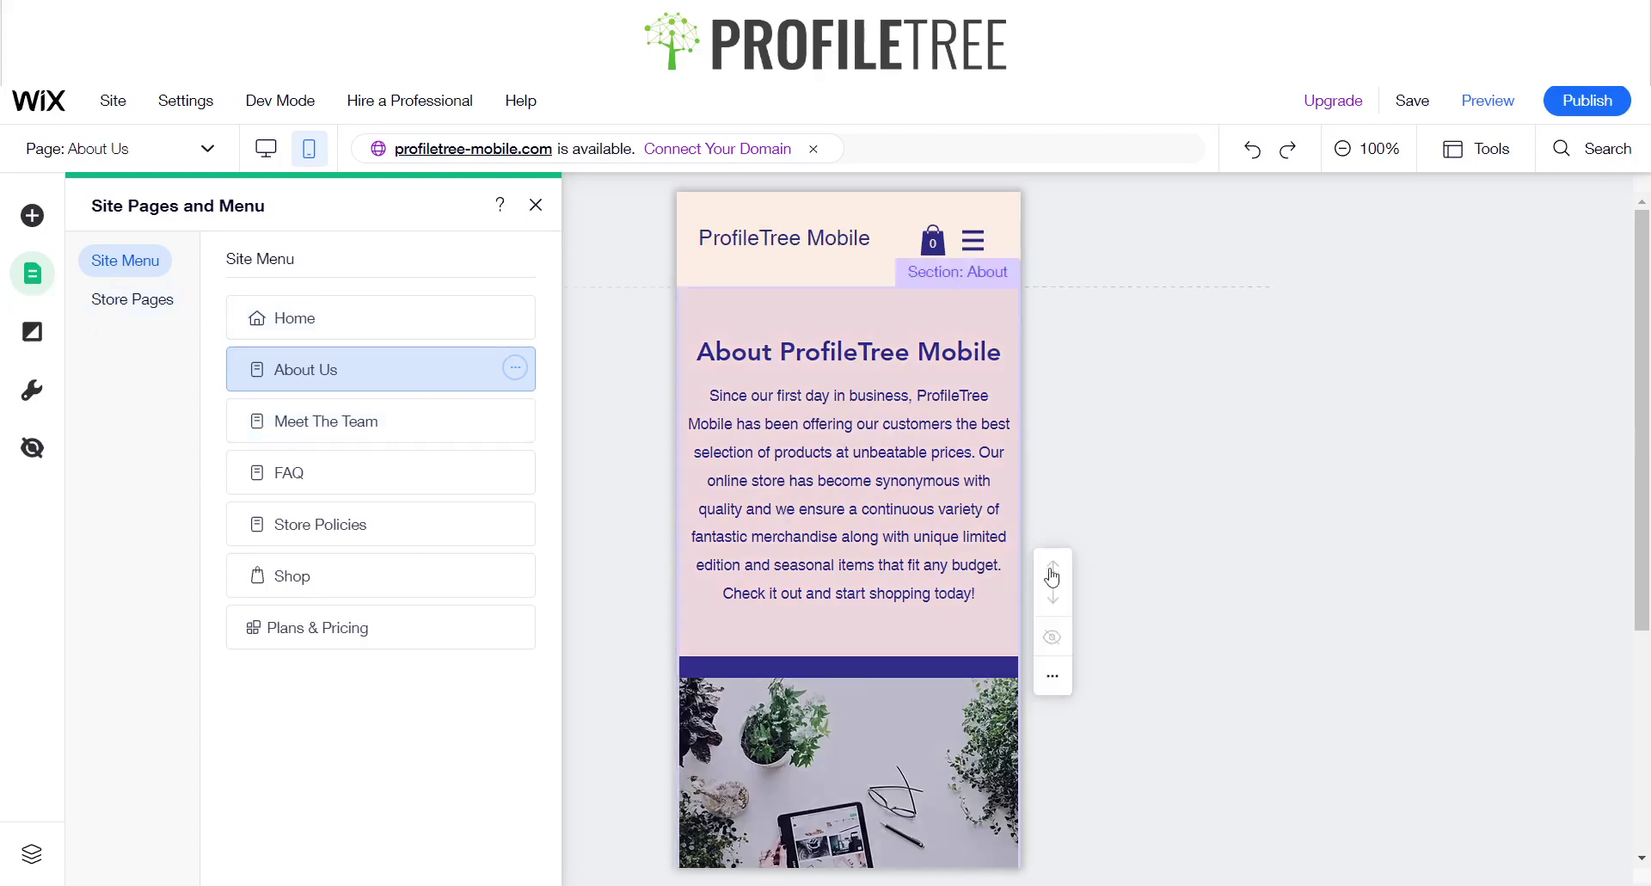
{"action": "scroll", "coordinate": [820, 676], "scroll_direction": "down", "scroll_amount": 5}
{"action": "scroll", "coordinate": [823, 683], "scroll_direction": "up", "scroll_amount": 5}
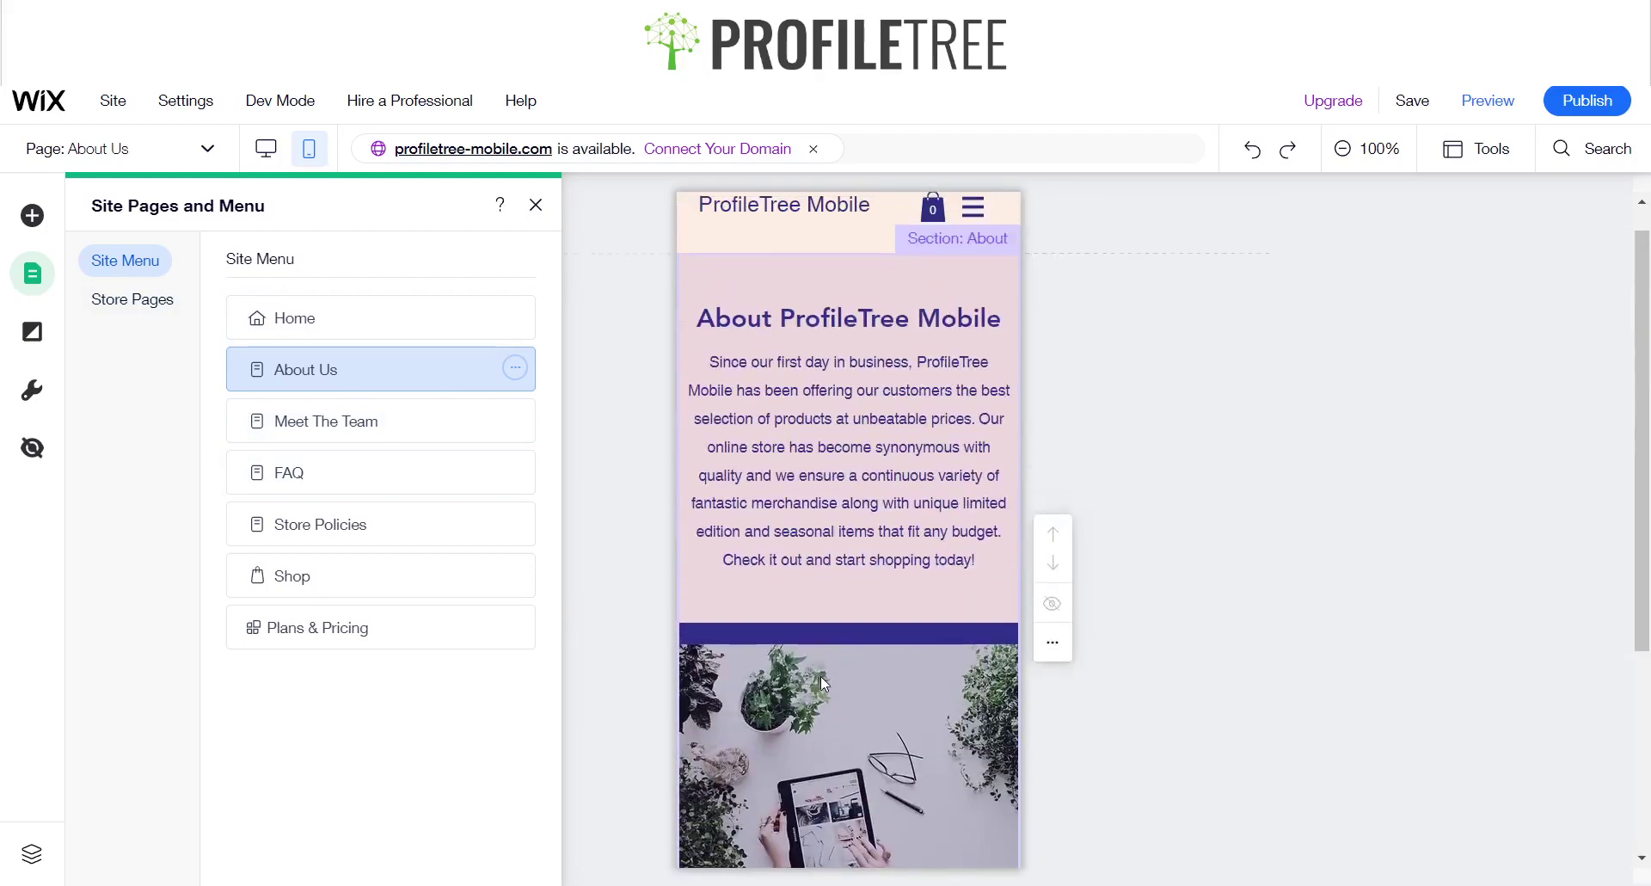
{"action": "left_click", "coordinate": [536, 204]}
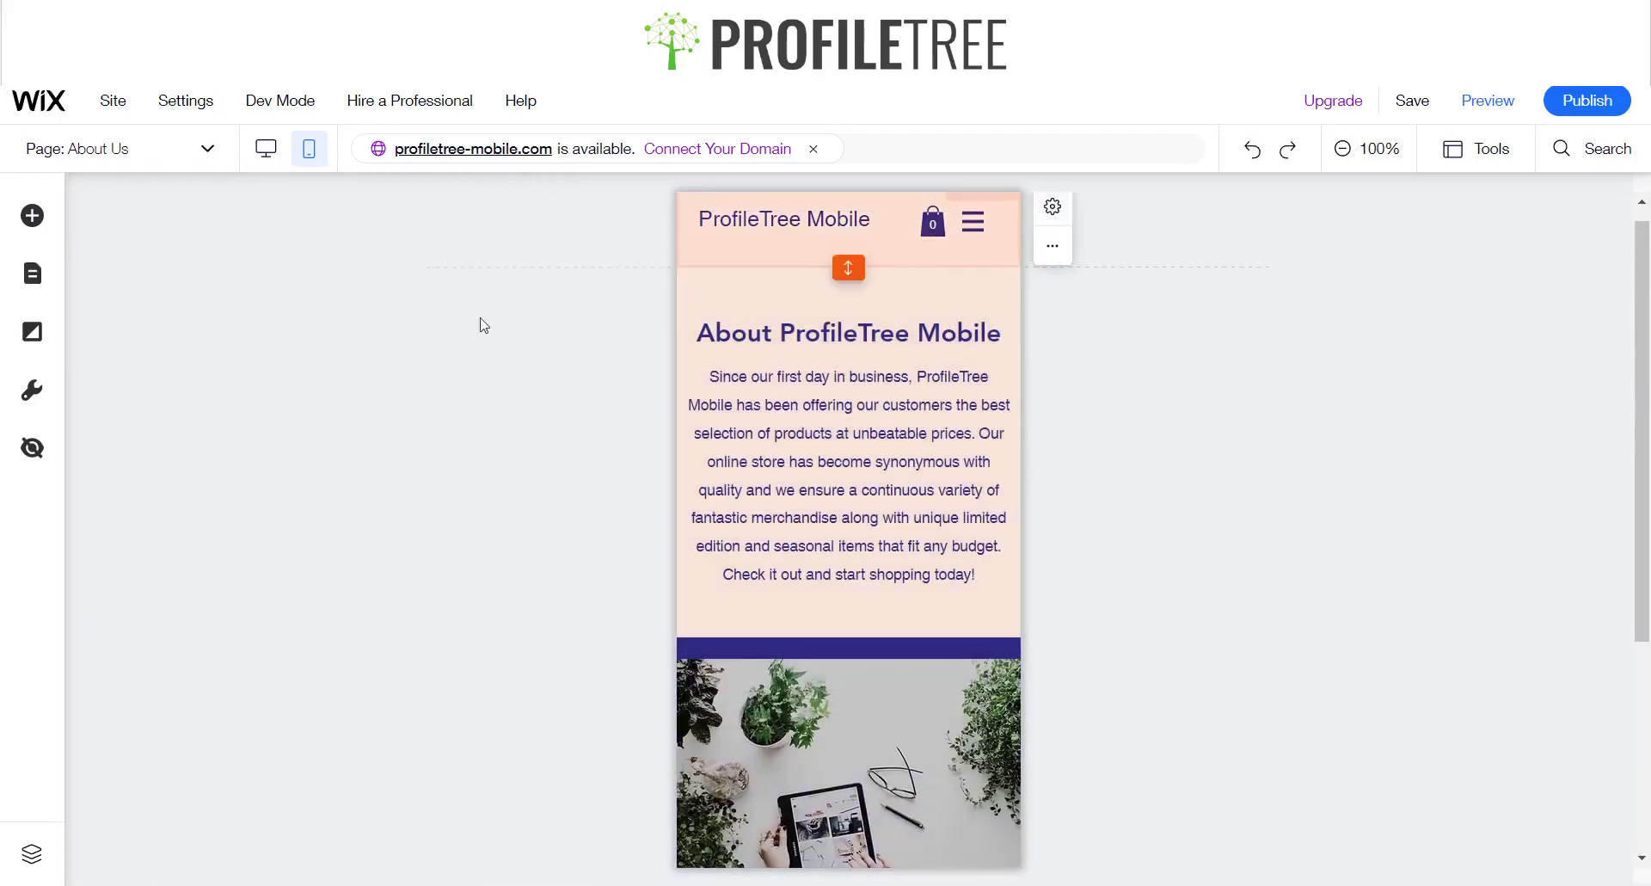